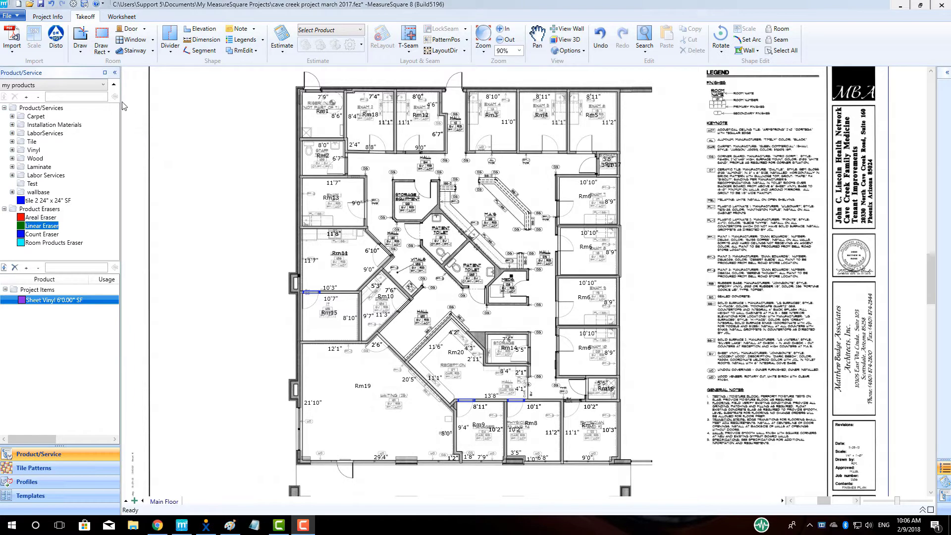
- Draw the hall room from the 4'8" upper entrance opening, letting the surrounding rooms' walls close its outline, and select it
{"action": "left_click", "coordinate": [80, 40]}
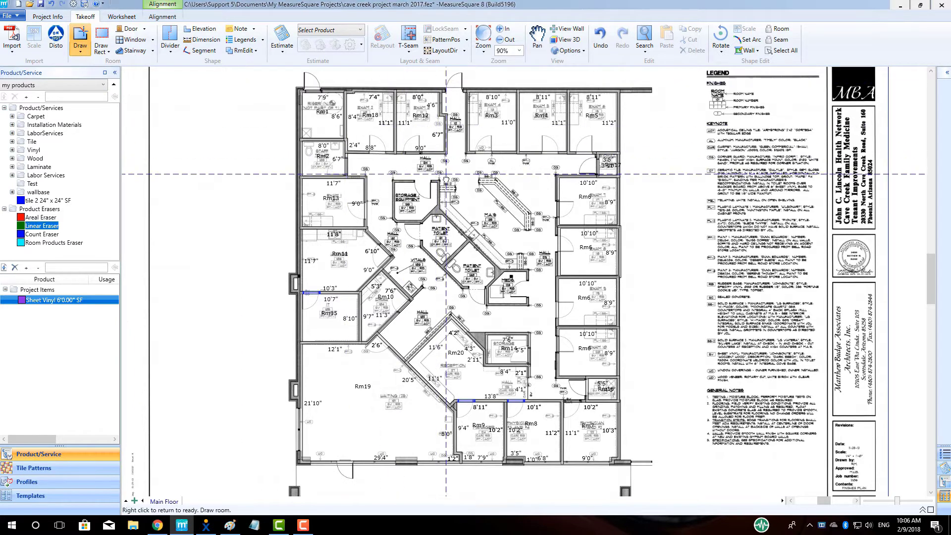
{"action": "scroll", "coordinate": [446, 176], "scroll_direction": "up", "scroll_amount": 1}
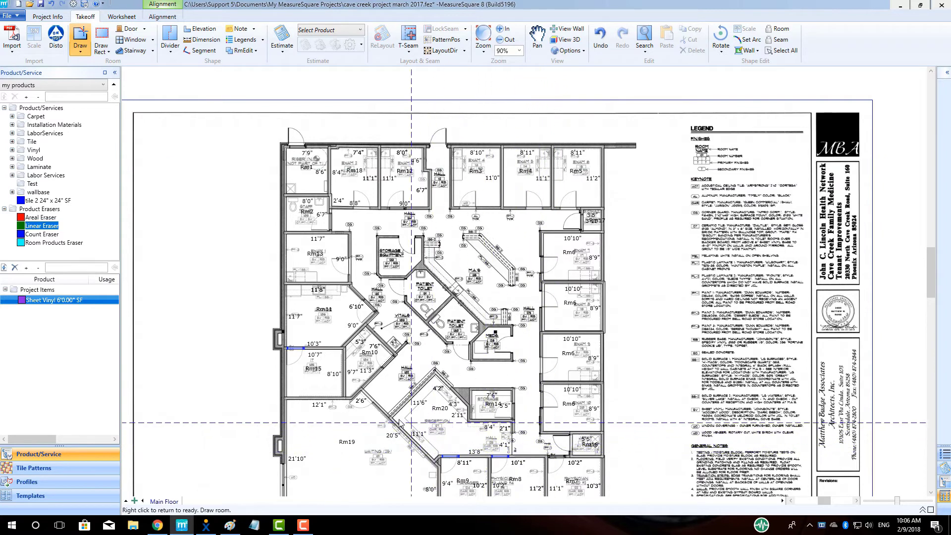
{"action": "left_click", "coordinate": [426, 147]}
{"action": "left_click", "coordinate": [450, 147]}
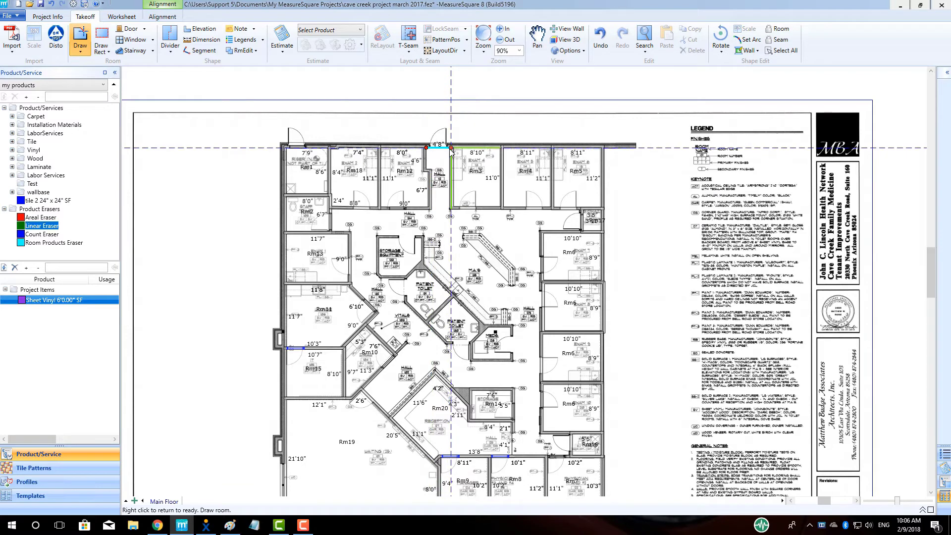
{"action": "right_click", "coordinate": [473, 260]}
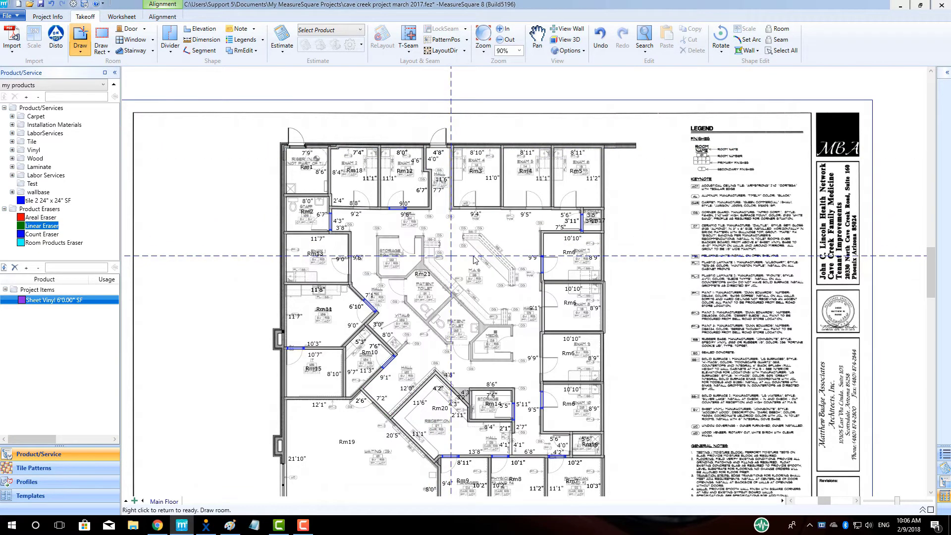
{"action": "right_click", "coordinate": [263, 267]}
{"action": "scroll", "coordinate": [456, 329], "scroll_direction": "up", "scroll_amount": 2}
{"action": "left_click", "coordinate": [437, 301]}
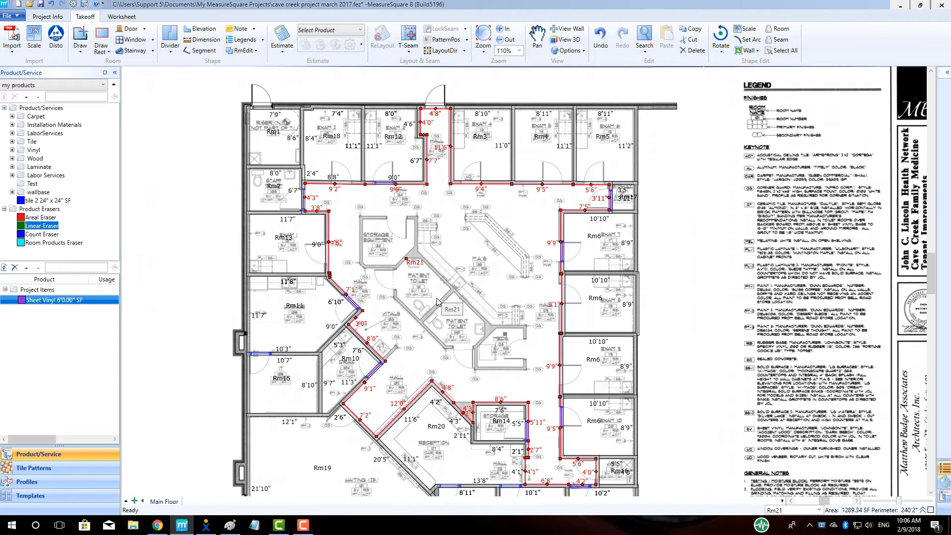
{"action": "scroll", "coordinate": [437, 301], "scroll_direction": "down", "scroll_amount": 2}
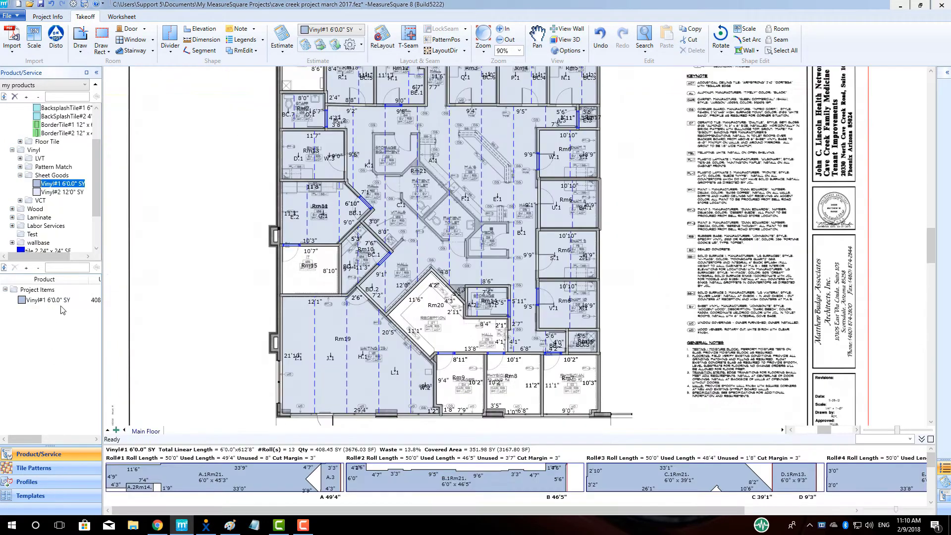
- Set self coving of 6" on the Vinyl#1 project item and re-lay its sheets with the seams running vertically
{"action": "right_click", "coordinate": [63, 301]}
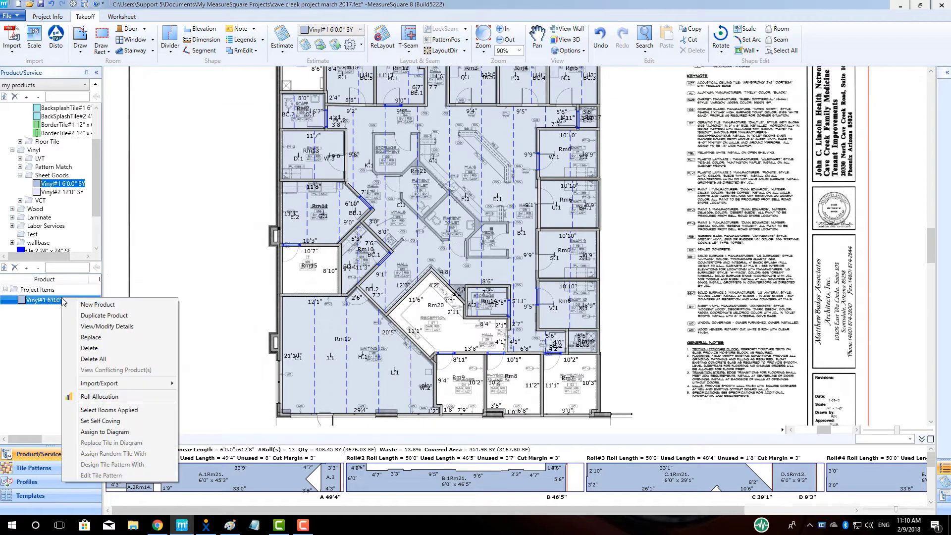
{"action": "left_click", "coordinate": [109, 421]}
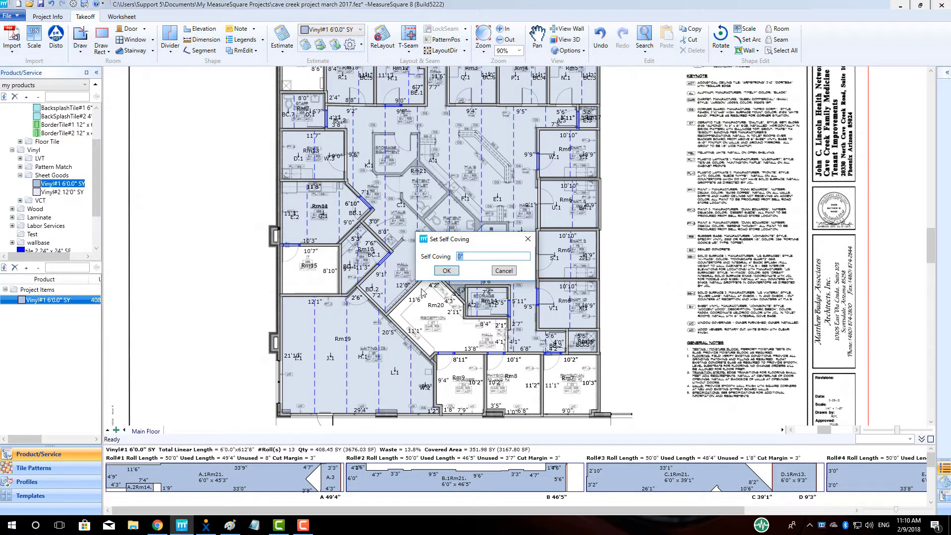
{"action": "left_click", "coordinate": [450, 271]}
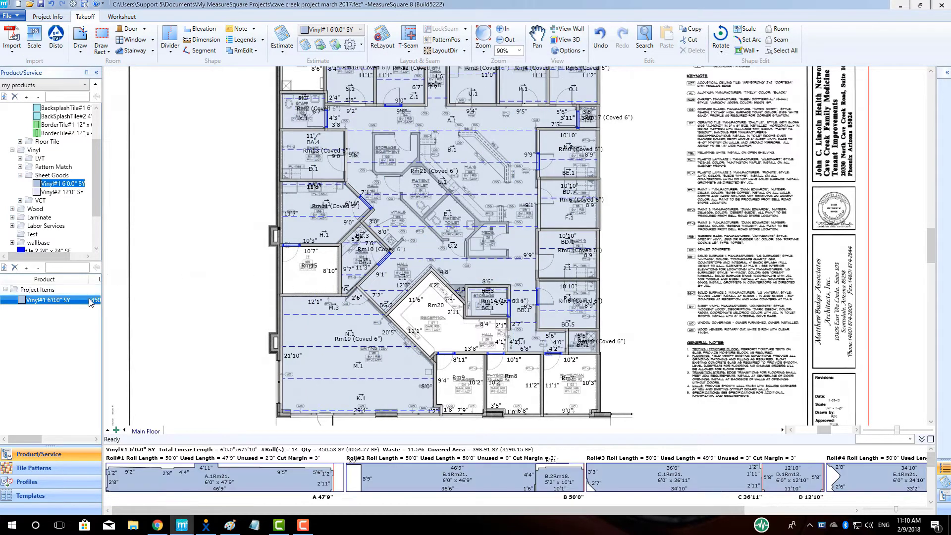
{"action": "left_click", "coordinate": [320, 379]}
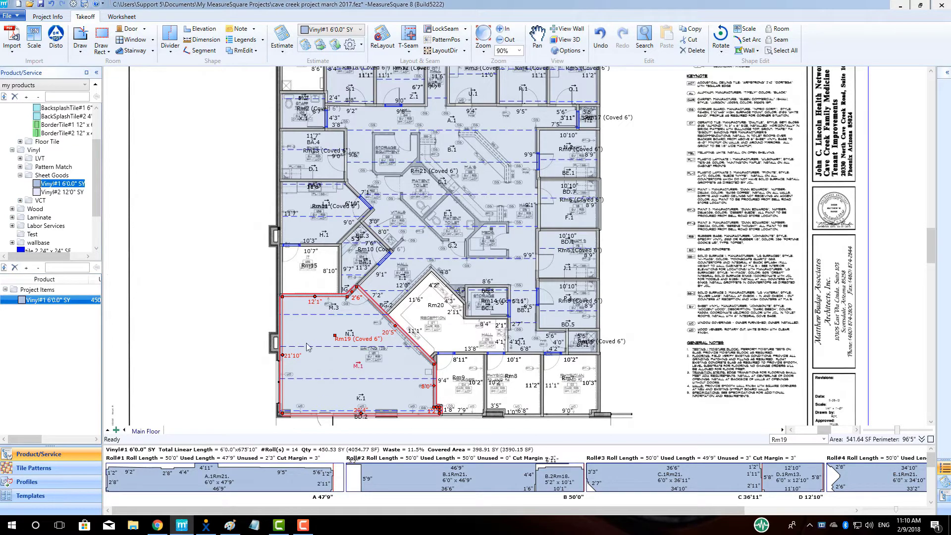
{"action": "left_click", "coordinate": [336, 45]}
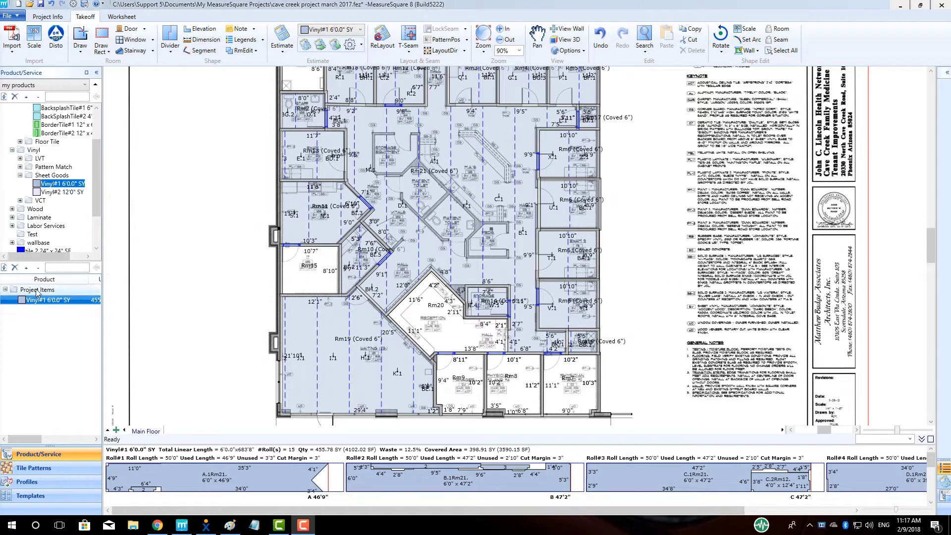
- Add a new carpet product to the project items and color it light green
{"action": "right_click", "coordinate": [38, 292]}
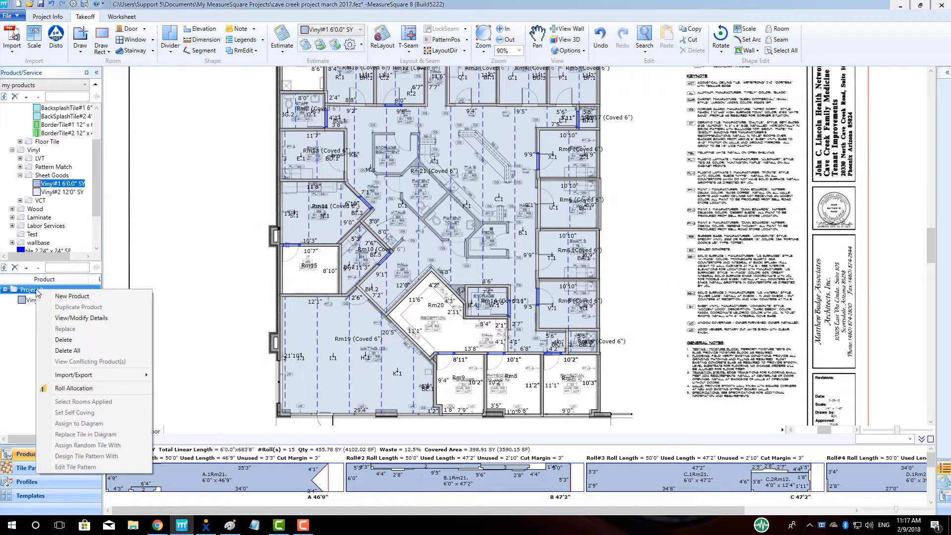
{"action": "left_click", "coordinate": [76, 298]}
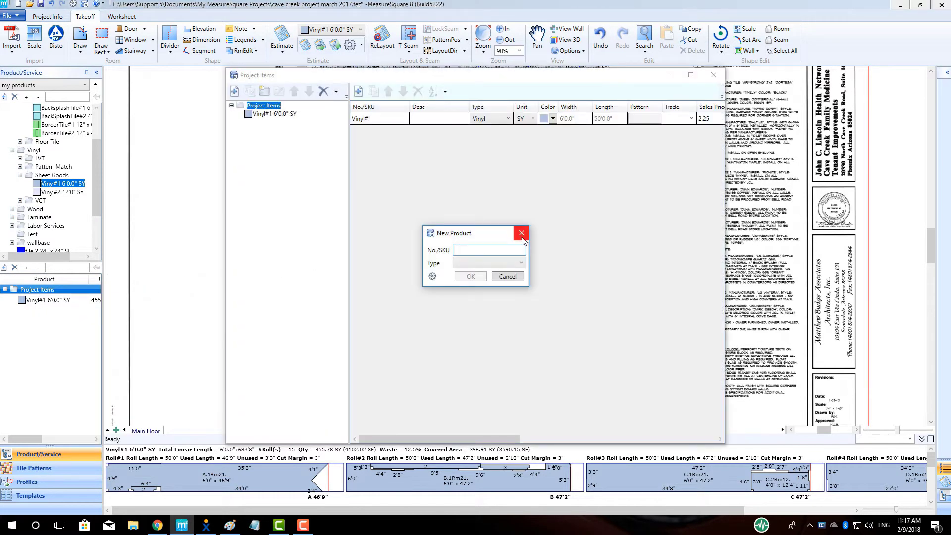
{"action": "left_click", "coordinate": [522, 235]}
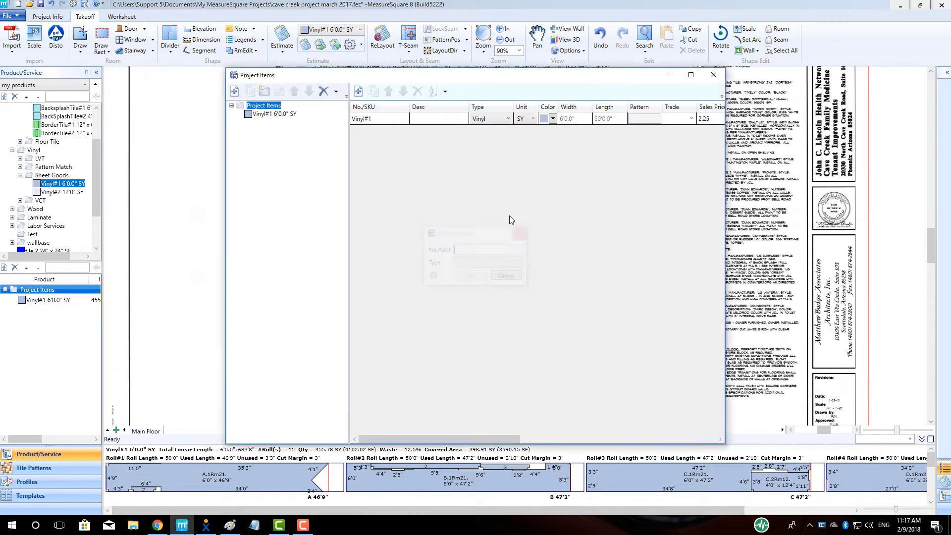
{"action": "left_click", "coordinate": [359, 92]}
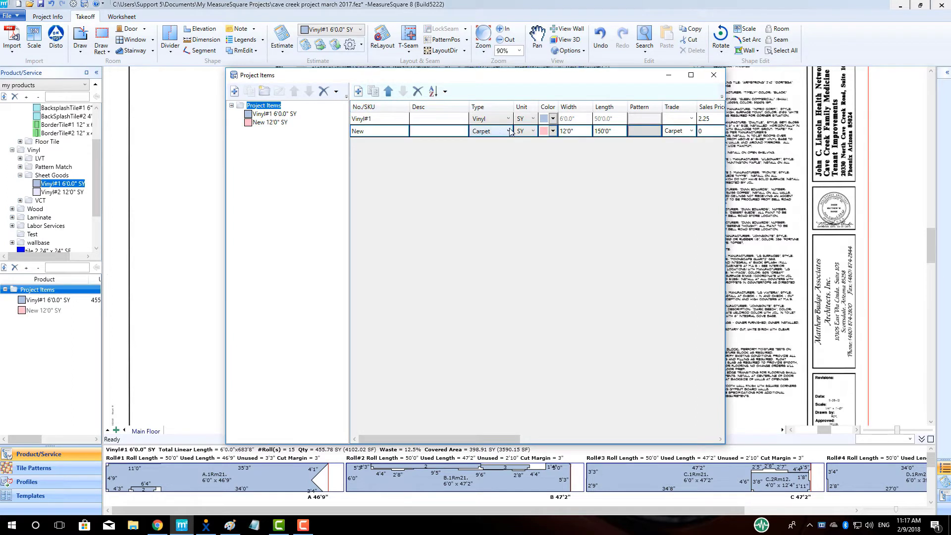
{"action": "left_click_drag", "start_coordinate": [478, 438], "coordinate": [529, 437]}
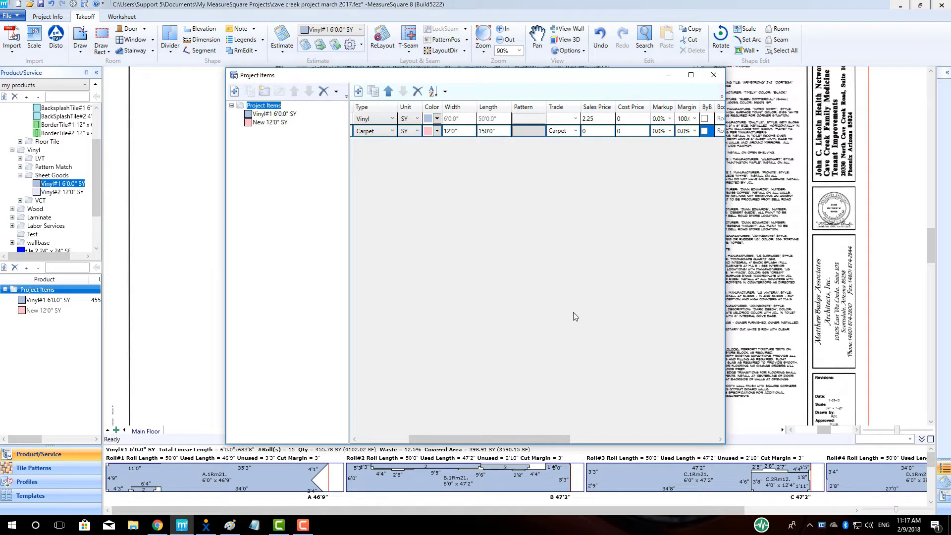
{"action": "left_click_drag", "start_coordinate": [461, 438], "coordinate": [410, 439]}
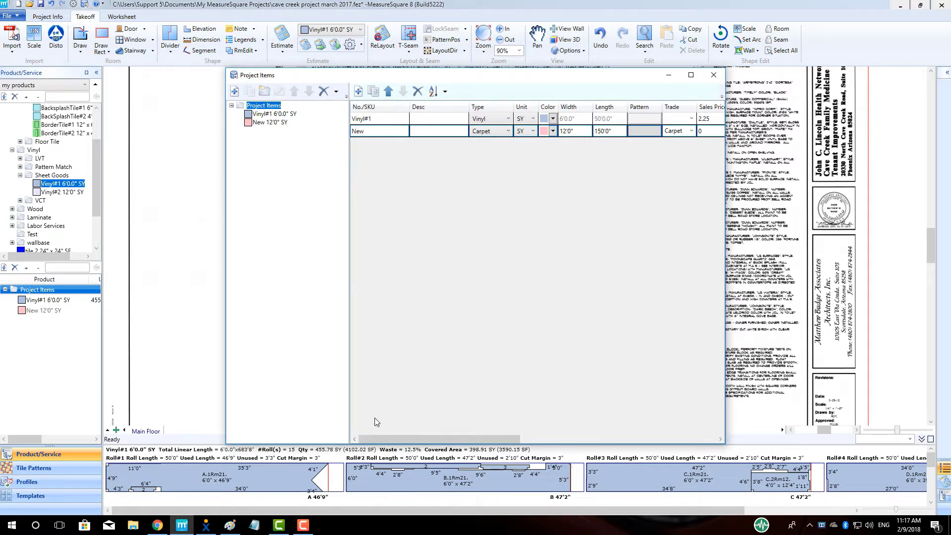
{"action": "left_click", "coordinate": [553, 133]}
{"action": "left_click", "coordinate": [549, 227]}
- Add another copy of the new carpet product and rename the green one CPT 1
{"action": "left_click", "coordinate": [374, 91]}
{"action": "left_click", "coordinate": [374, 132]}
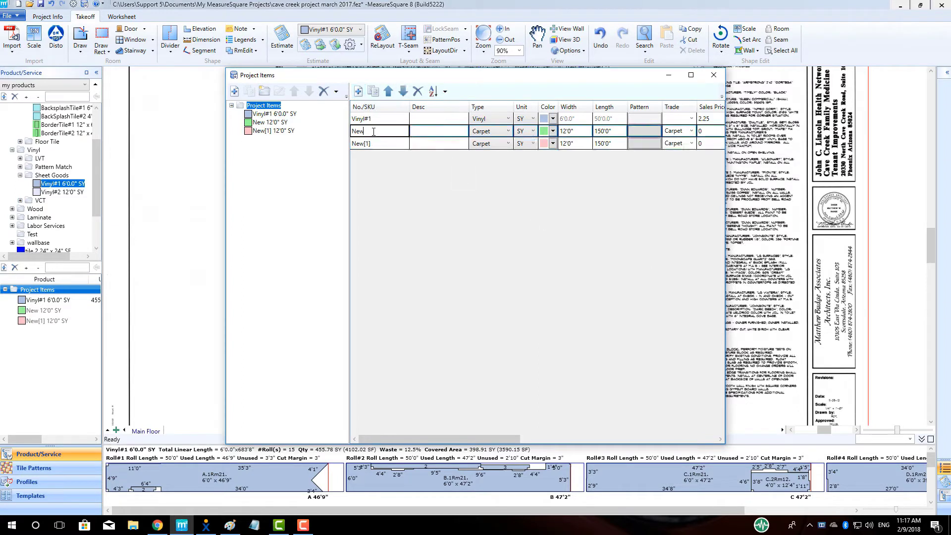
{"action": "key", "text": "BackSpace"}
{"action": "key", "text": "BackSpace"}
{"action": "key", "text": "BackSpace"}
{"action": "type", "text": "CPT 1"}
- Rename the pink carpet product below CPT 1 as TILE 1
{"action": "left_click", "coordinate": [379, 142]}
{"action": "key", "text": "BackSpace"}
{"action": "key", "text": "BackSpace"}
{"action": "key", "text": "BackSpace"}
{"action": "key", "text": "BackSpace"}
{"action": "key", "text": "BackSpace"}
{"action": "key", "text": "BackSpace"}
{"action": "type", "text": "TILE 1"}
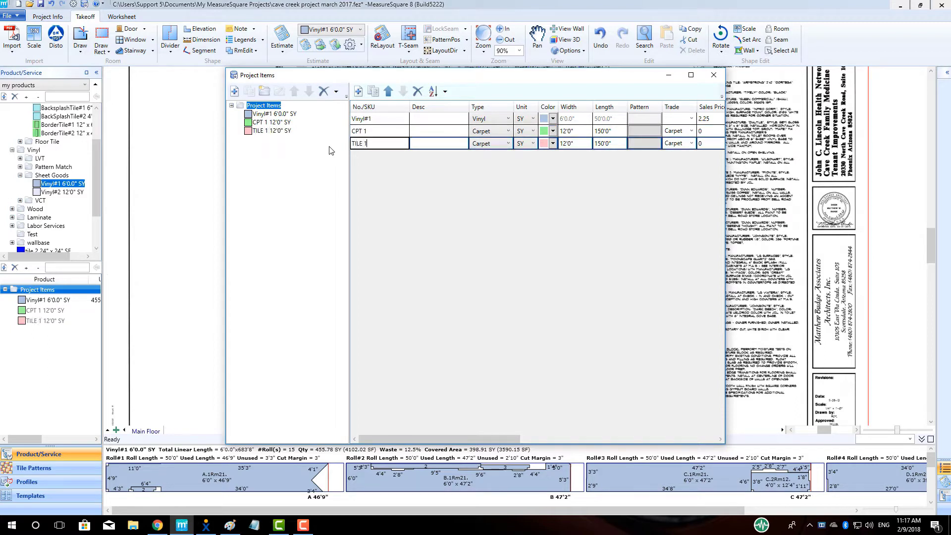
- Configure TILE 1 as type Tile in SF, colored orange-red, with a 24" length and the Tile trade
{"action": "left_click", "coordinate": [493, 142]}
{"action": "left_click", "coordinate": [487, 206]}
{"action": "left_click", "coordinate": [533, 143]}
{"action": "left_click", "coordinate": [526, 166]}
{"action": "left_click", "coordinate": [553, 143]}
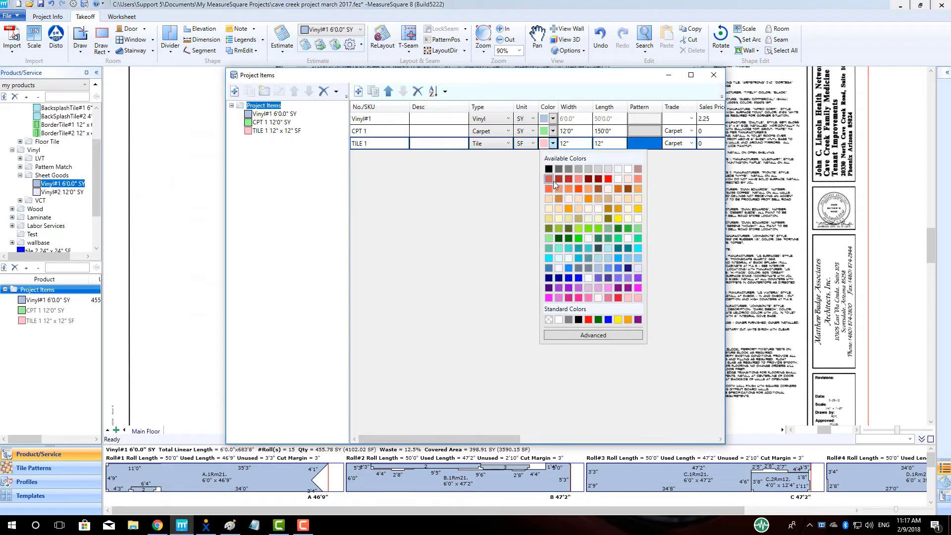
{"action": "left_click", "coordinate": [578, 189]}
{"action": "left_click", "coordinate": [605, 142]}
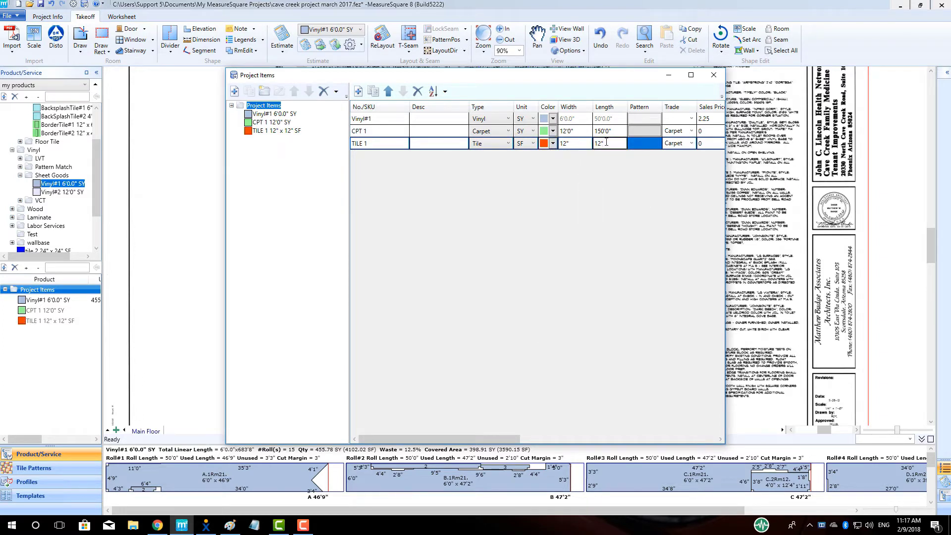
{"action": "left_click", "coordinate": [690, 143]}
{"action": "left_click", "coordinate": [676, 187]}
{"action": "left_click_drag", "start_coordinate": [498, 439], "coordinate": [386, 235]}
- Duplicate the TILE 1 product and name the copy TILE 2
{"action": "left_click", "coordinate": [373, 91]}
{"action": "key", "text": "BackSpace"}
{"action": "key", "text": "BackSpace"}
{"action": "key", "text": "BackSpace"}
{"action": "key", "text": "BackSpace"}
{"action": "type", "text": "2"}
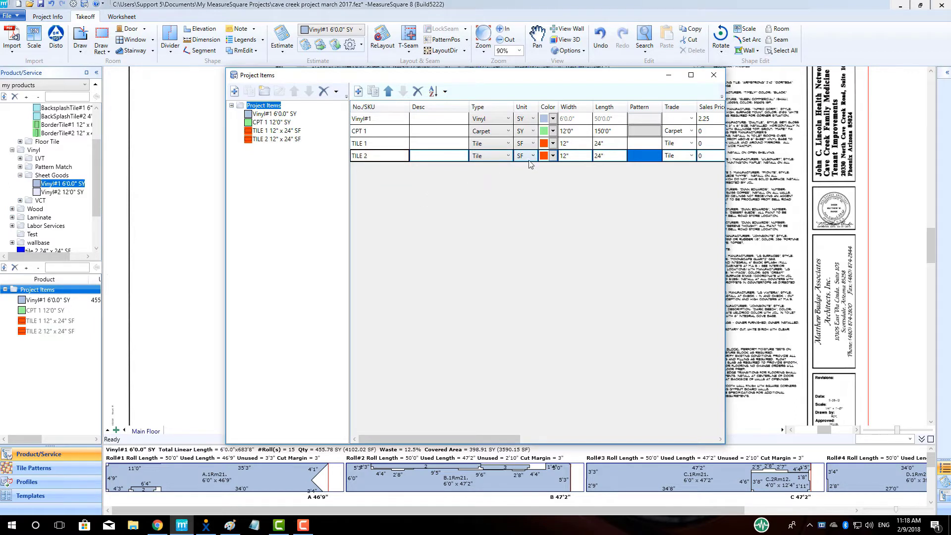
- Color TILE 2 orange and set its length to 12"
{"action": "left_click", "coordinate": [552, 155]}
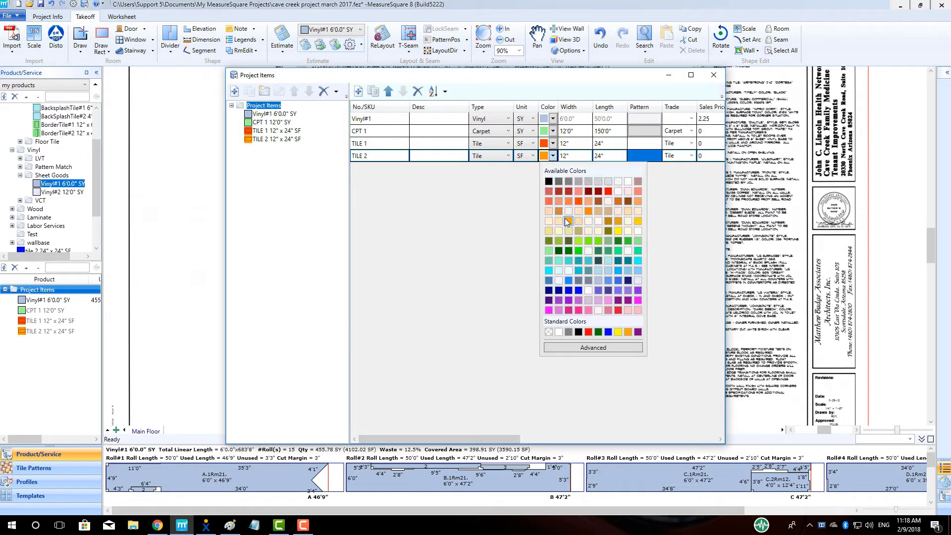
{"action": "left_click", "coordinate": [568, 221]}
{"action": "left_click", "coordinate": [604, 157]}
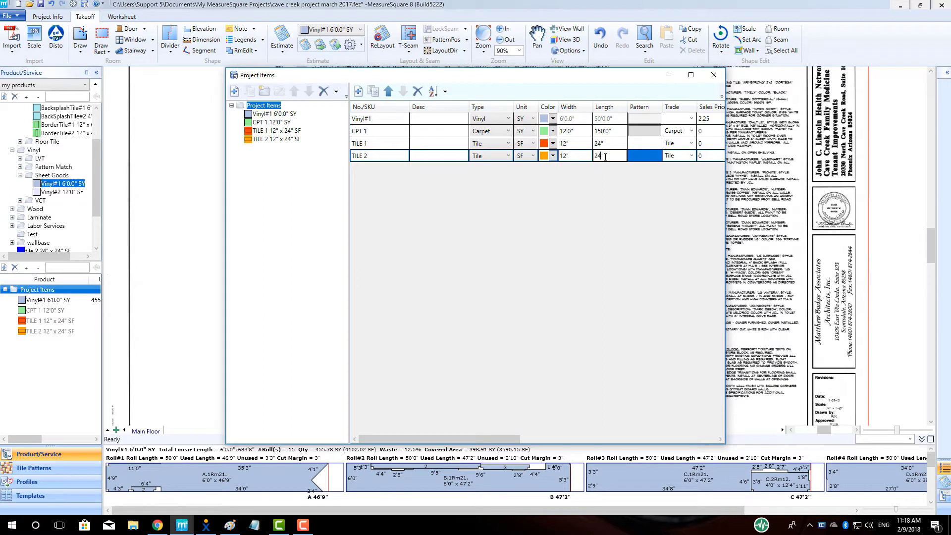
{"action": "type", "text": "12"}
- Duplicate the TILE 2 product and name the copy TILE 3
{"action": "left_click", "coordinate": [373, 91]}
{"action": "left_click", "coordinate": [380, 169]}
{"action": "key", "text": "BackSpace"}
{"action": "key", "text": "BackSpace"}
{"action": "key", "text": "BackSpace"}
{"action": "key", "text": "BackSpace"}
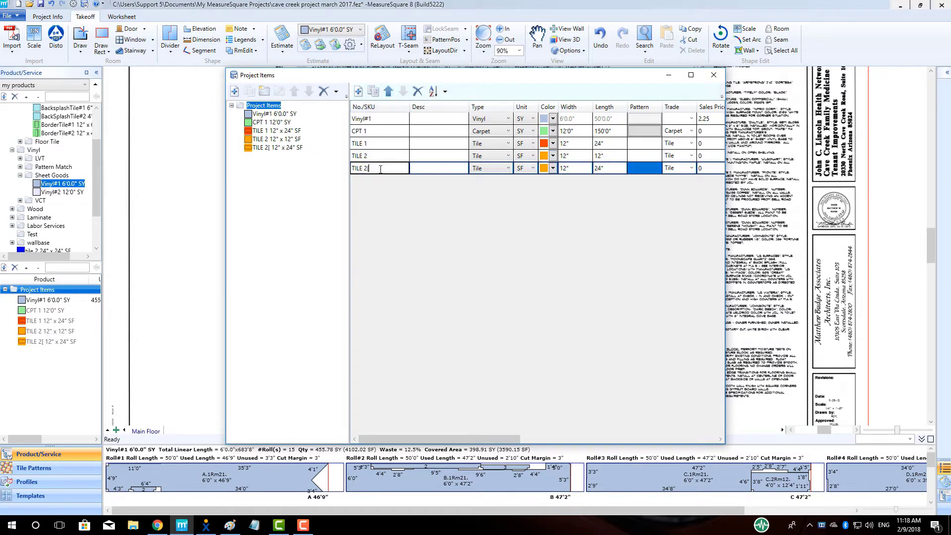
{"action": "type", "text": "3"}
- Color TILE 3 yellow and set its length to 6"
{"action": "left_click", "coordinate": [551, 171]}
{"action": "left_click", "coordinate": [637, 237]}
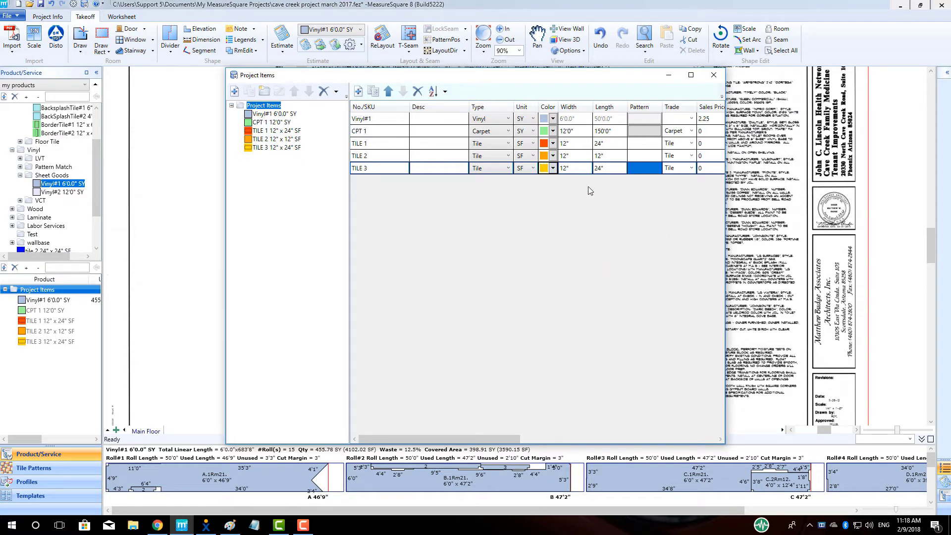
{"action": "left_click", "coordinate": [606, 171]}
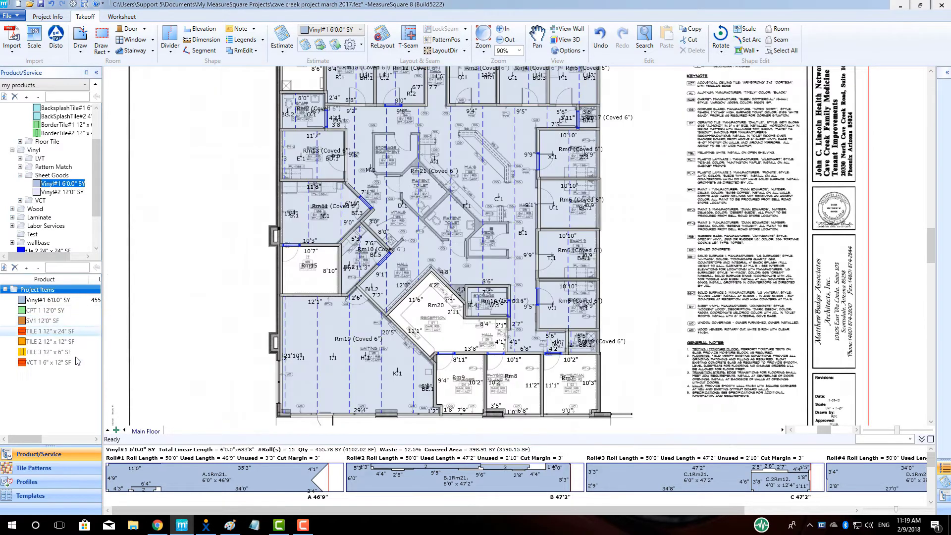
- Apply TILE 1 to the floor of Rm15 and, in wall view, TILE 2 to its wall #1
{"action": "left_click_drag", "start_coordinate": [50, 341], "coordinate": [299, 278]}
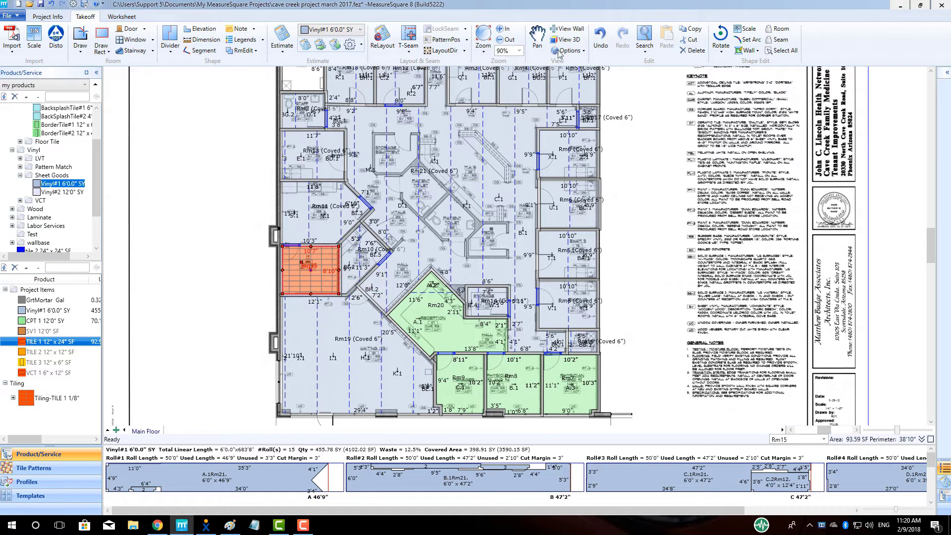
{"action": "left_click", "coordinate": [570, 33]}
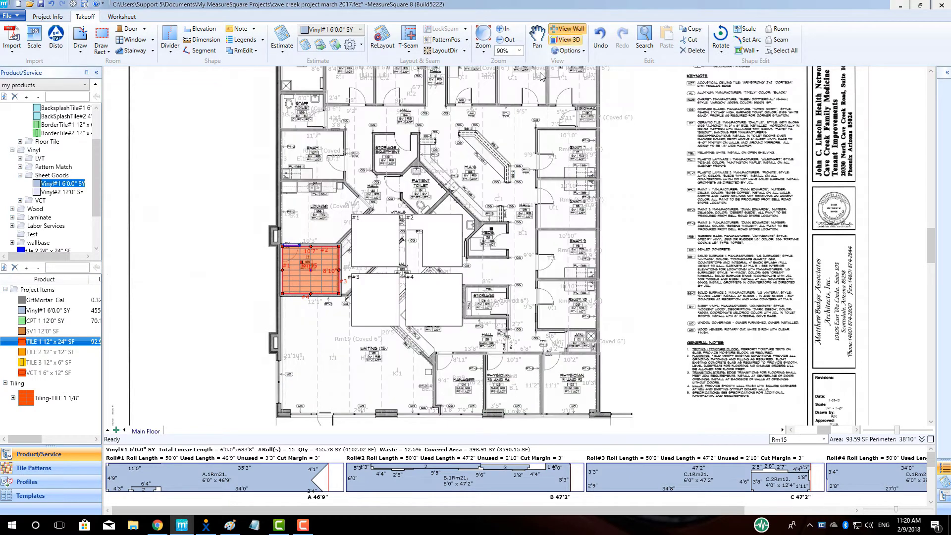
{"action": "left_click_drag", "start_coordinate": [48, 353], "coordinate": [379, 247]}
{"action": "right_click", "coordinate": [177, 294]}
{"action": "scroll", "coordinate": [402, 267], "scroll_direction": "up", "scroll_amount": 3}
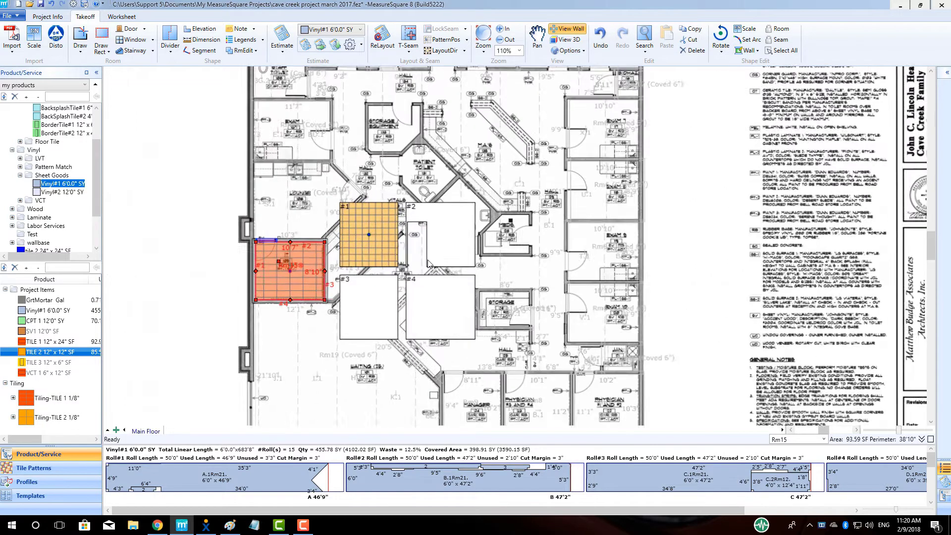
- Add a wall stack about 1'6" high, about 3'0" above the floor, on wall #2 of Rm15 and apply TILE 3 to it
{"action": "right_click", "coordinate": [456, 247]}
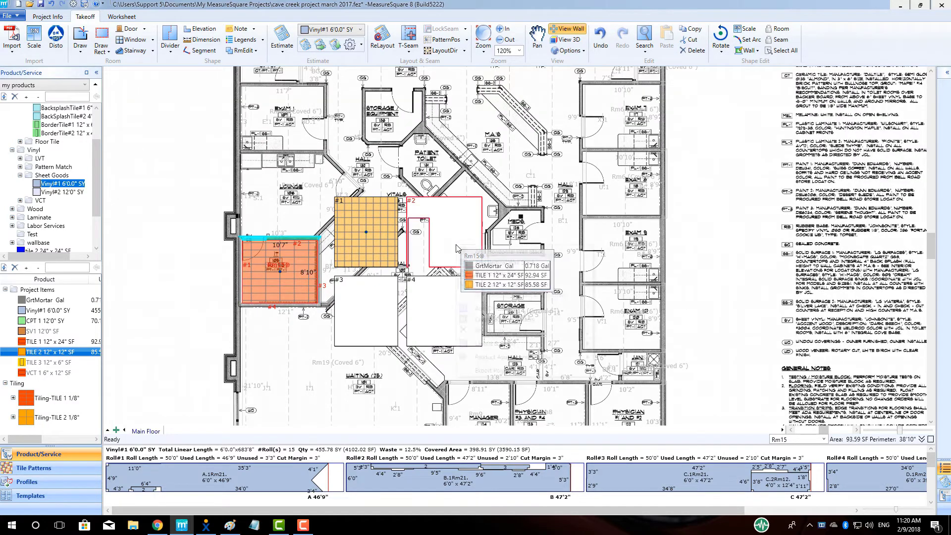
{"action": "left_click", "coordinate": [491, 252]}
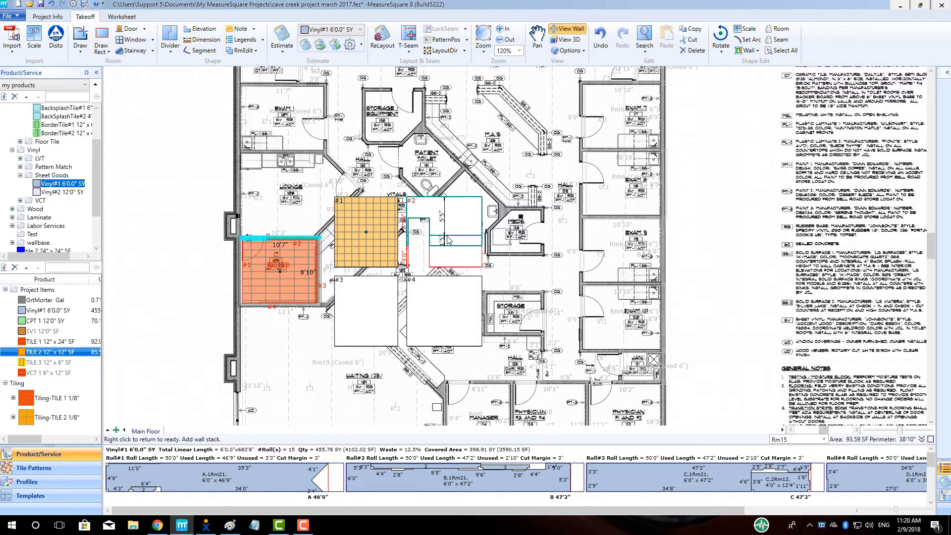
{"action": "left_click", "coordinate": [448, 239]}
{"action": "right_click", "coordinate": [190, 258]}
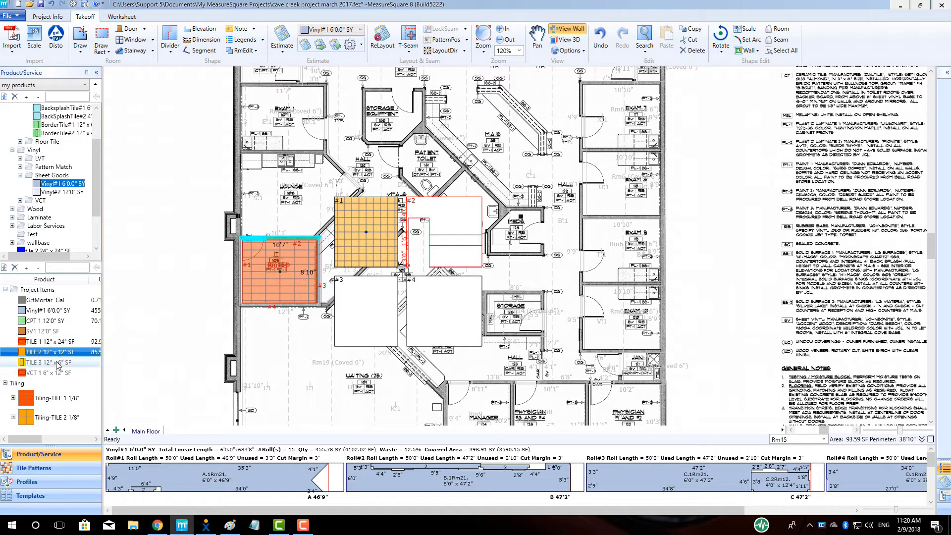
{"action": "left_click_drag", "start_coordinate": [57, 361], "coordinate": [455, 240]}
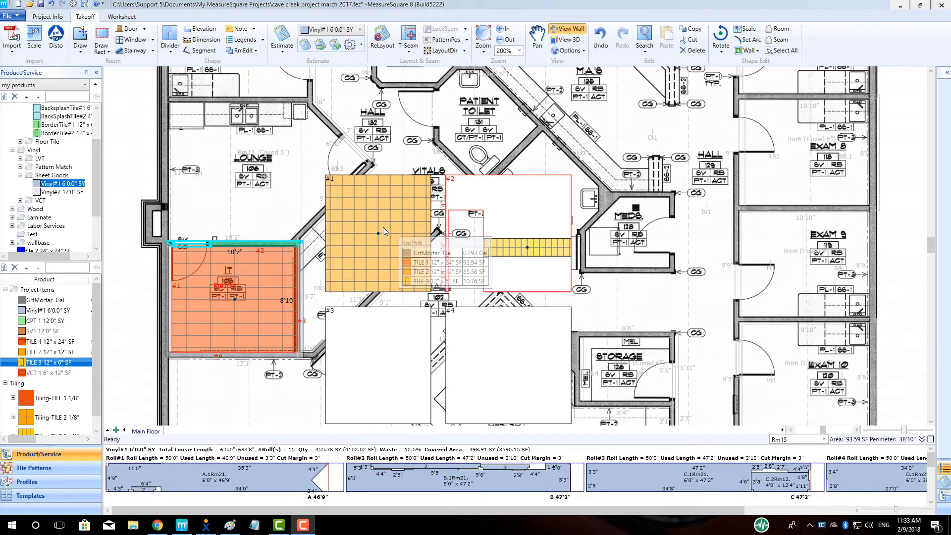
- Draw a rectangular elevation about 2'1" wide by 1'0" high inside wall #1 of Rm15
{"action": "left_click", "coordinate": [204, 29]}
{"action": "scroll", "coordinate": [367, 246], "scroll_direction": "up", "scroll_amount": 3}
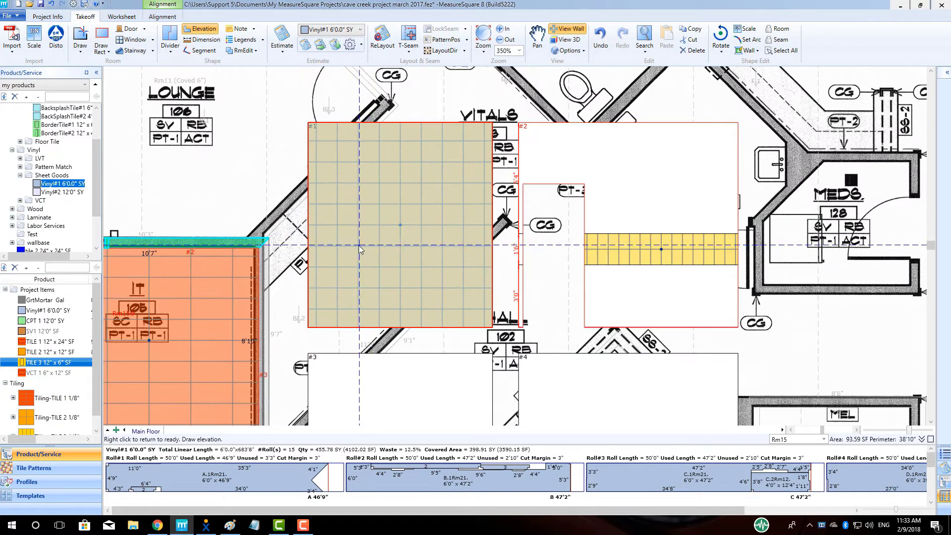
{"action": "left_click", "coordinate": [419, 245]}
{"action": "left_click", "coordinate": [419, 225]}
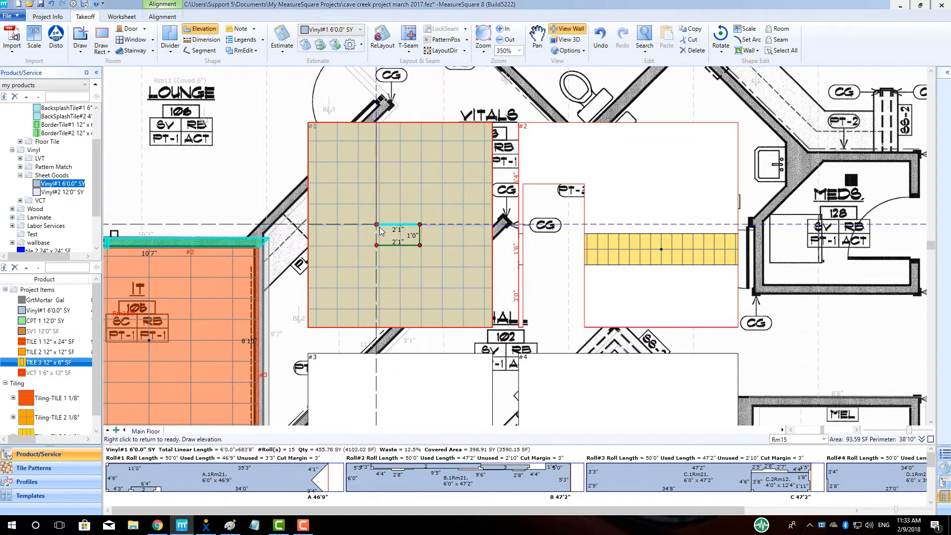
{"action": "right_click", "coordinate": [379, 241]}
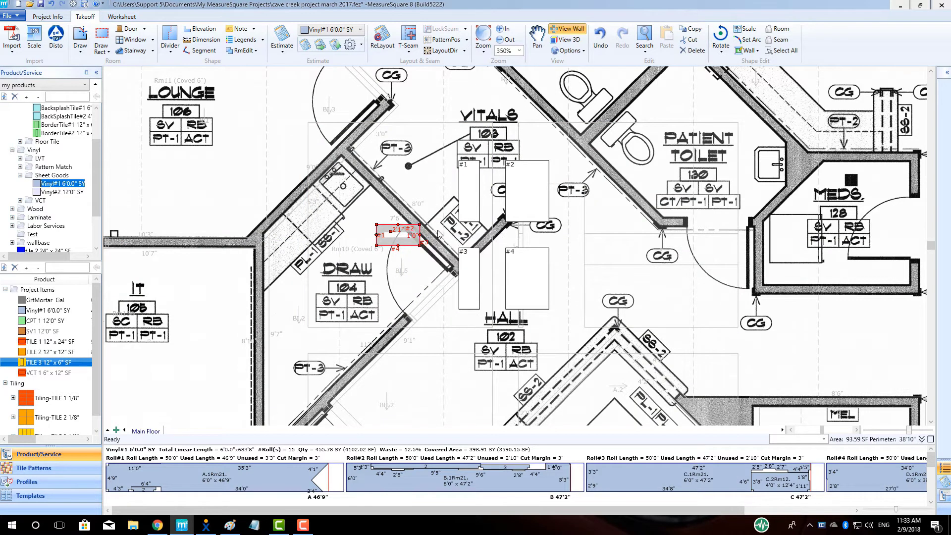
- Set the new elevation's wall height to 4" and mark it as a recess
{"action": "left_click", "coordinate": [943, 250]}
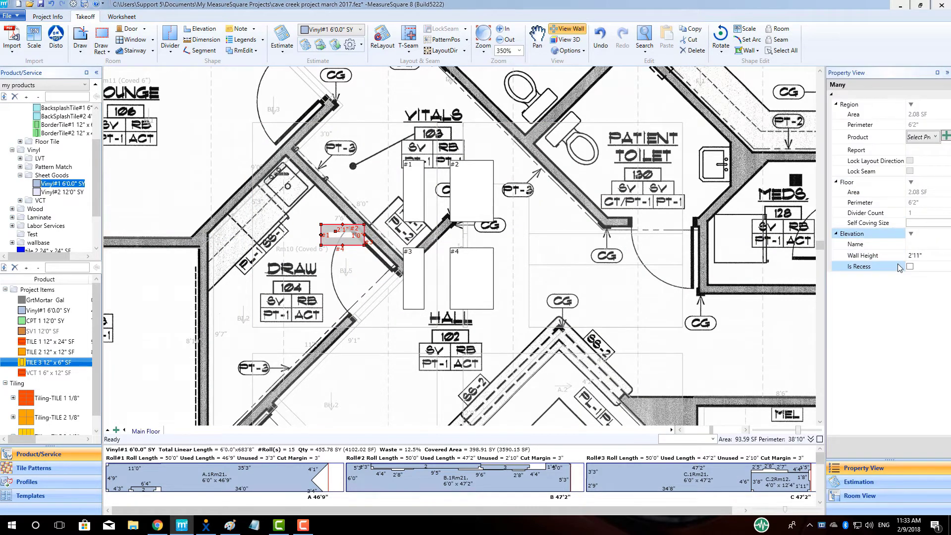
{"action": "left_click", "coordinate": [923, 255]}
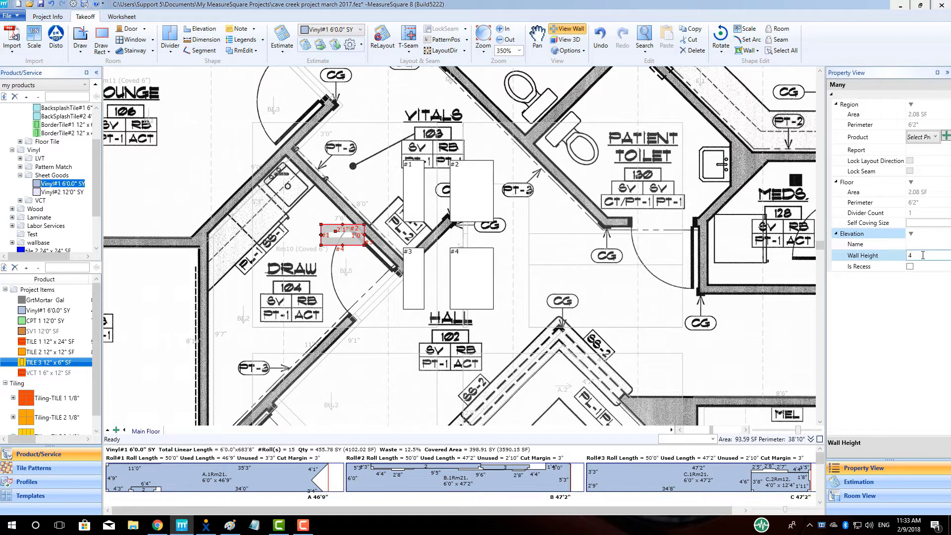
{"action": "left_click", "coordinate": [910, 266]}
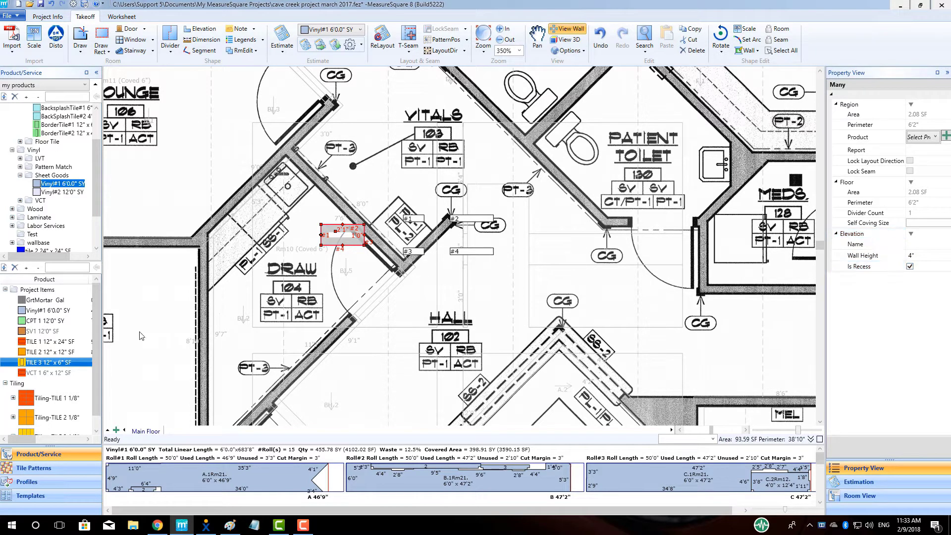
- Apply TILE 3 to the recess's four side faces, #1 through #4
{"action": "left_click", "coordinate": [50, 361]}
{"action": "left_click", "coordinate": [412, 250]}
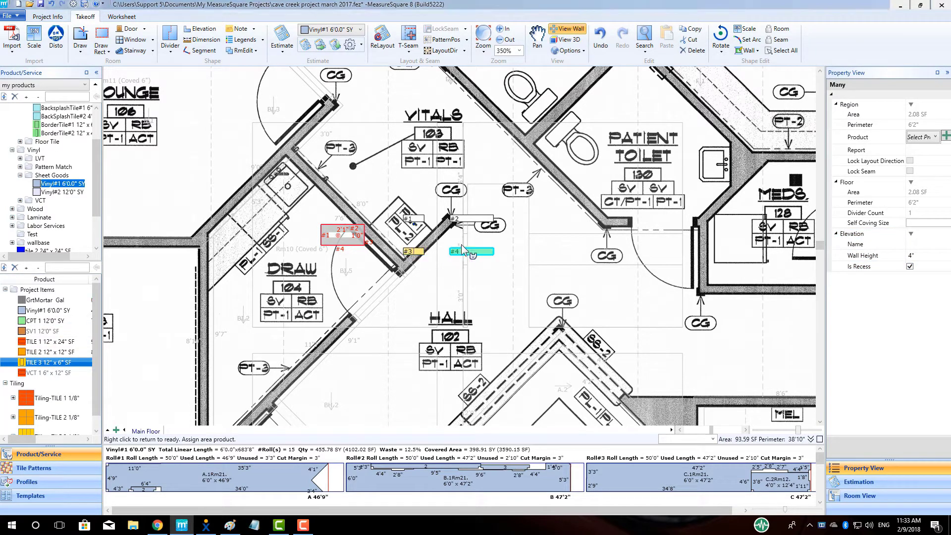
{"action": "left_click", "coordinate": [459, 251]}
{"action": "left_click", "coordinate": [470, 218]}
{"action": "left_click", "coordinate": [416, 216]}
{"action": "right_click", "coordinate": [459, 284]}
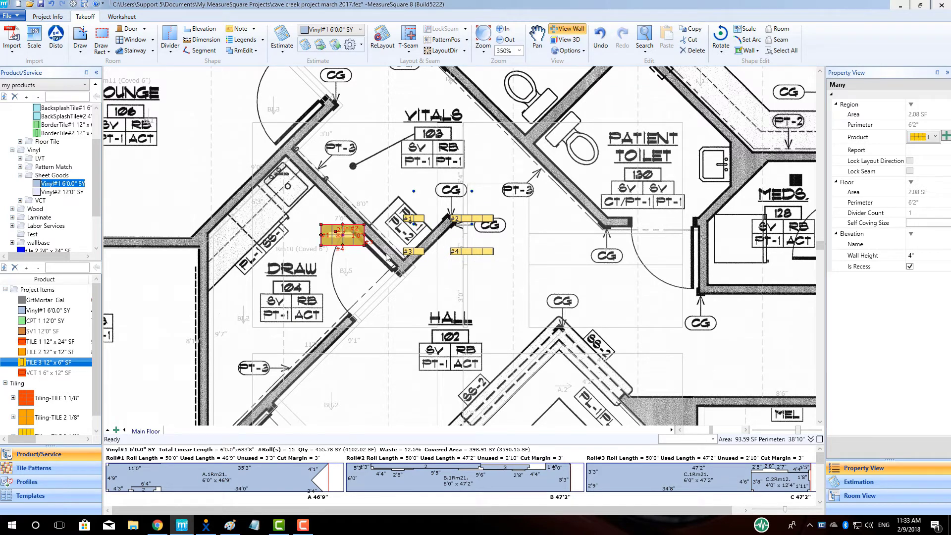
- Inspect Rm15 in the 3D view, orbiting to see the tiled floor and walls
{"action": "scroll", "coordinate": [225, 228], "scroll_direction": "down", "scroll_amount": 2}
{"action": "left_click", "coordinate": [565, 39]}
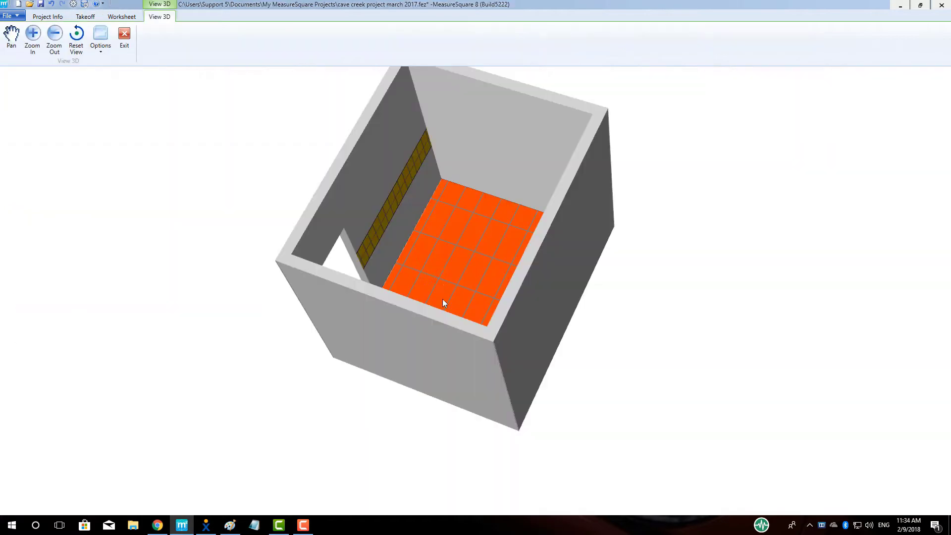
{"action": "left_click_drag", "start_coordinate": [398, 384], "coordinate": [422, 304]}
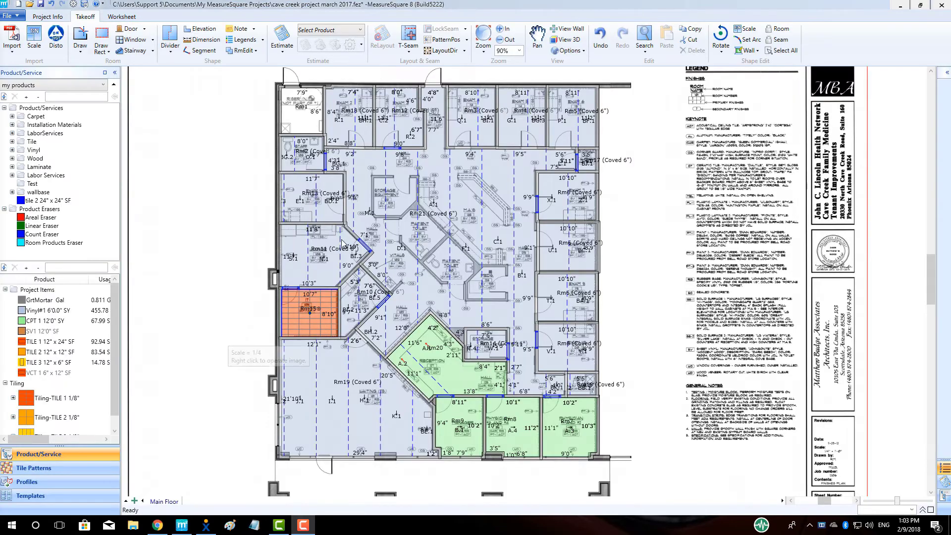
- Draw a three-segment partition wall along the angled SS-2 counter in the M.A.'s area, with end segments about 2'11" and 3'0" long
{"action": "scroll", "coordinate": [475, 187], "scroll_direction": "up", "scroll_amount": 3}
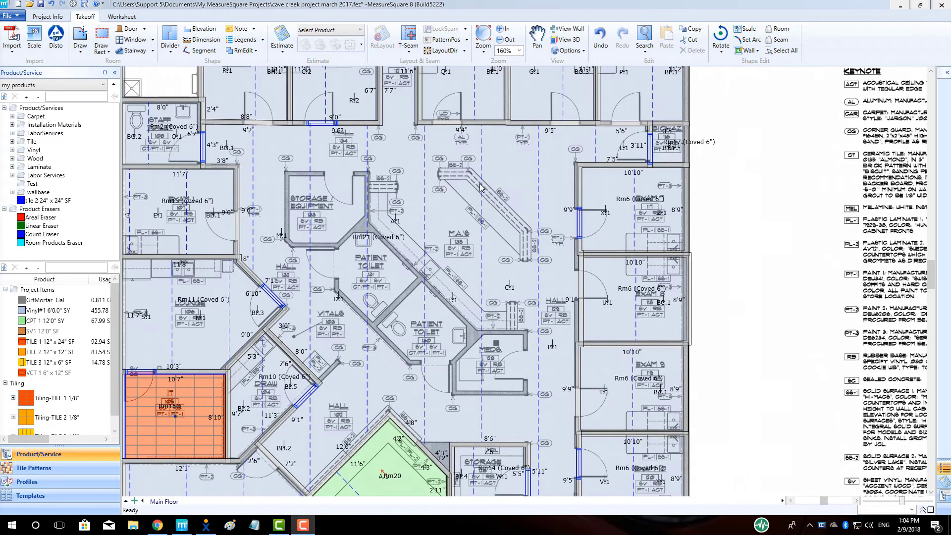
{"action": "left_click", "coordinate": [253, 53]}
{"action": "left_click", "coordinate": [253, 73]}
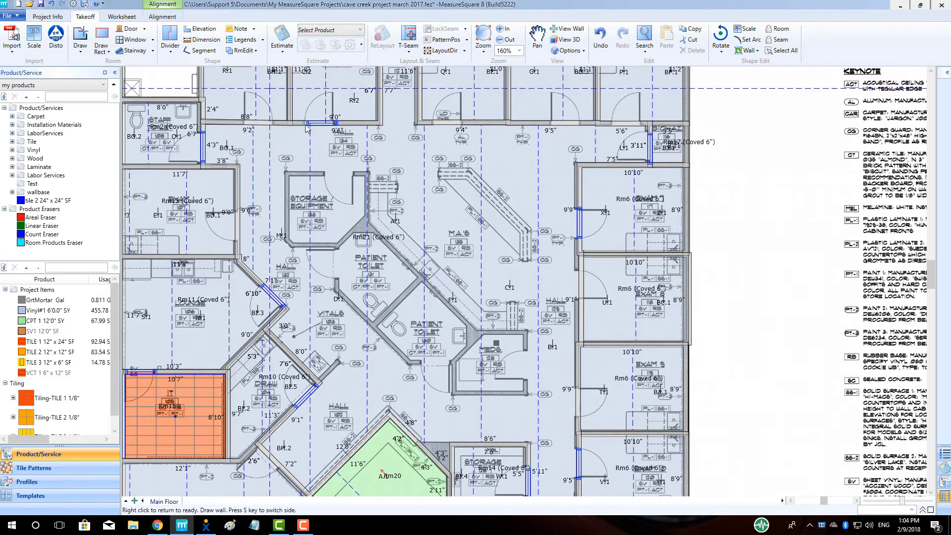
{"action": "left_click", "coordinate": [439, 173]}
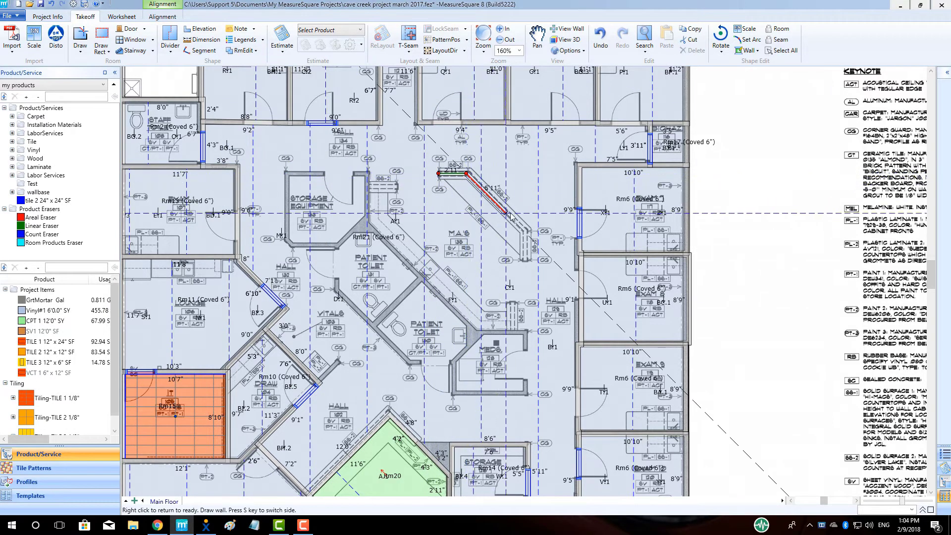
{"action": "left_click", "coordinate": [525, 232]}
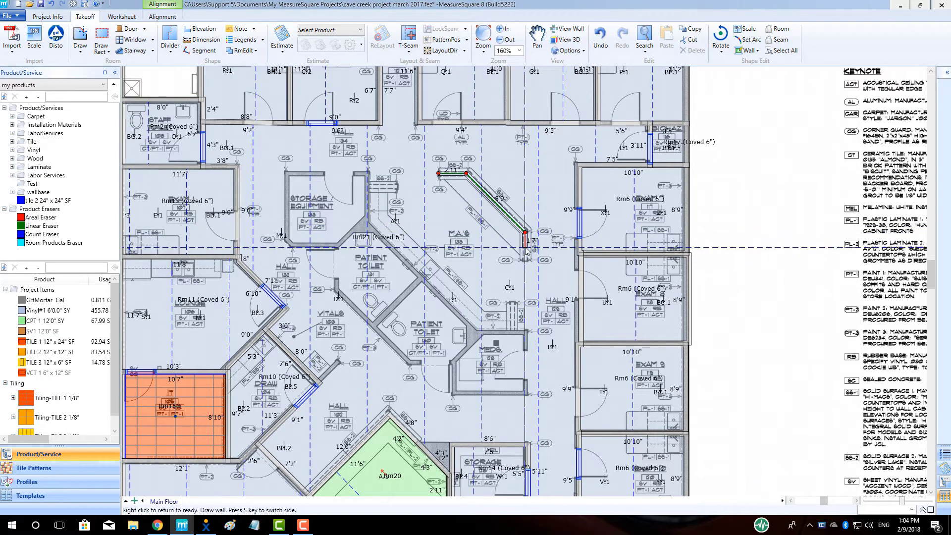
{"action": "left_click", "coordinate": [525, 260]}
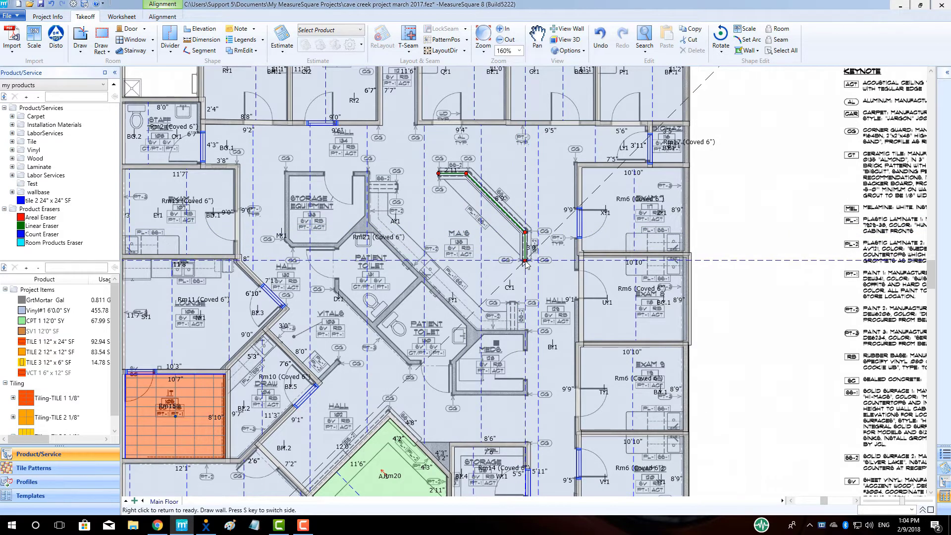
{"action": "right_click", "coordinate": [524, 261]}
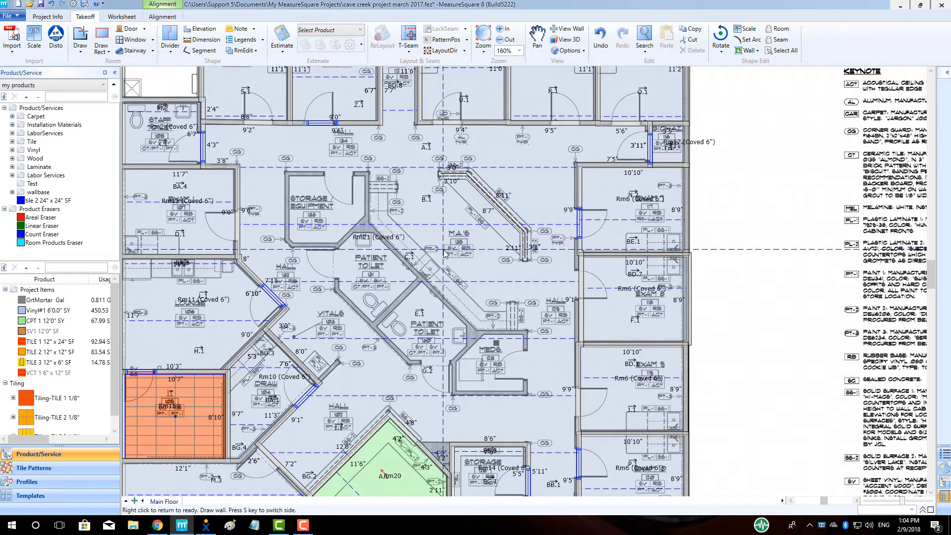
{"action": "right_click", "coordinate": [444, 251]}
- Assign the ThresholdWood 2" LF linear product around the edges of the angled partition wall in the M.A.'s area
{"action": "scroll", "coordinate": [502, 233], "scroll_direction": "up", "scroll_amount": 2}
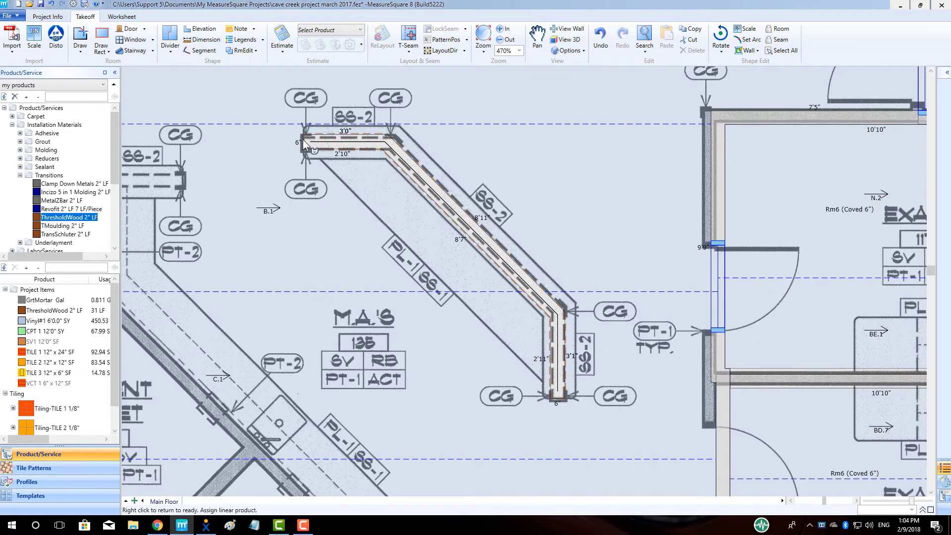
{"action": "left_click", "coordinate": [302, 139]}
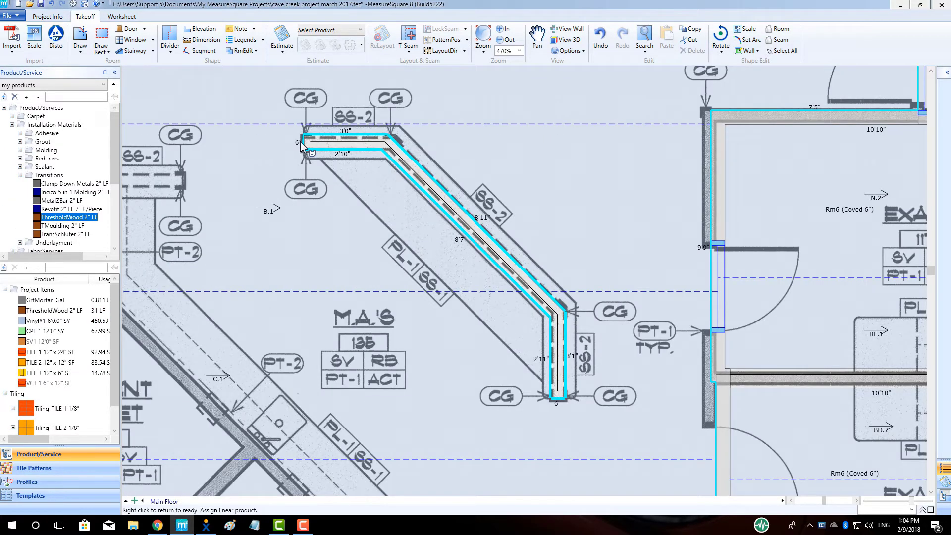
{"action": "left_click", "coordinate": [301, 142]}
{"action": "right_click", "coordinate": [305, 259]}
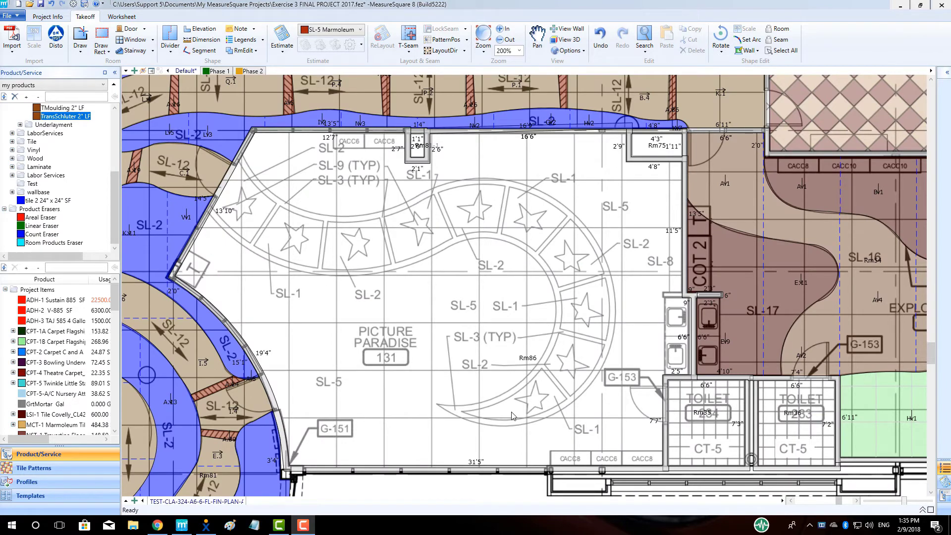
- Divide Rm86 along the curved star band, using outer arcs about 17'6", 23'3" and 20'8" long and returning along its inner edge
{"action": "left_click", "coordinate": [169, 42]}
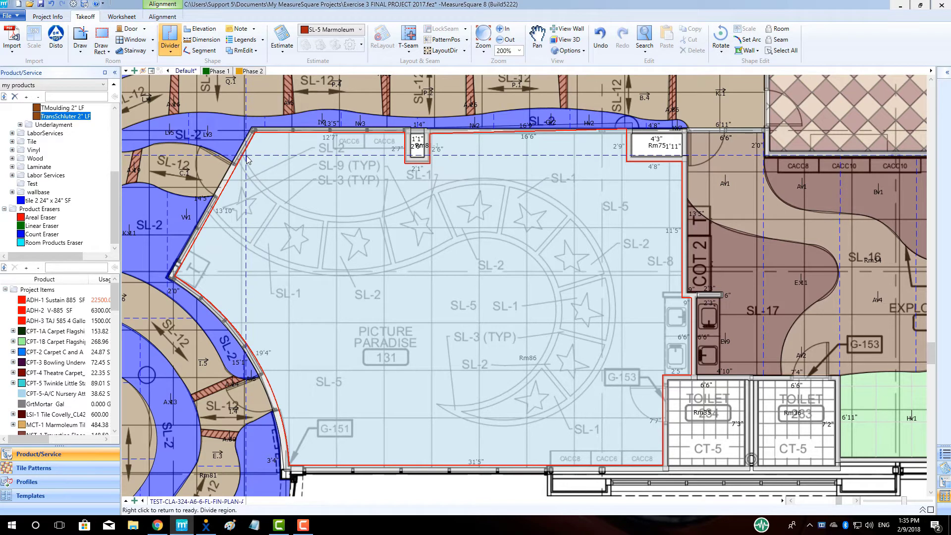
{"action": "left_click", "coordinate": [241, 157]}
{"action": "left_click", "coordinate": [333, 216]}
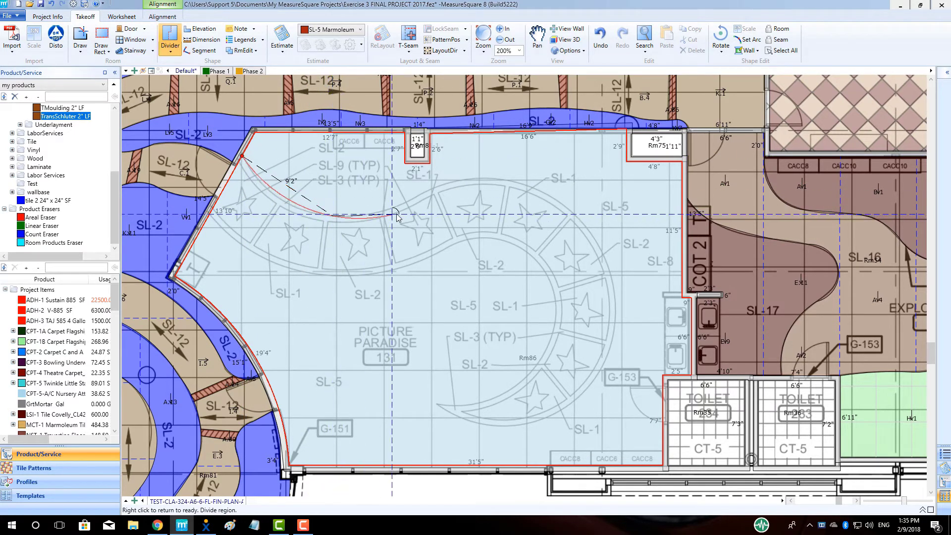
{"action": "left_click", "coordinate": [423, 192]}
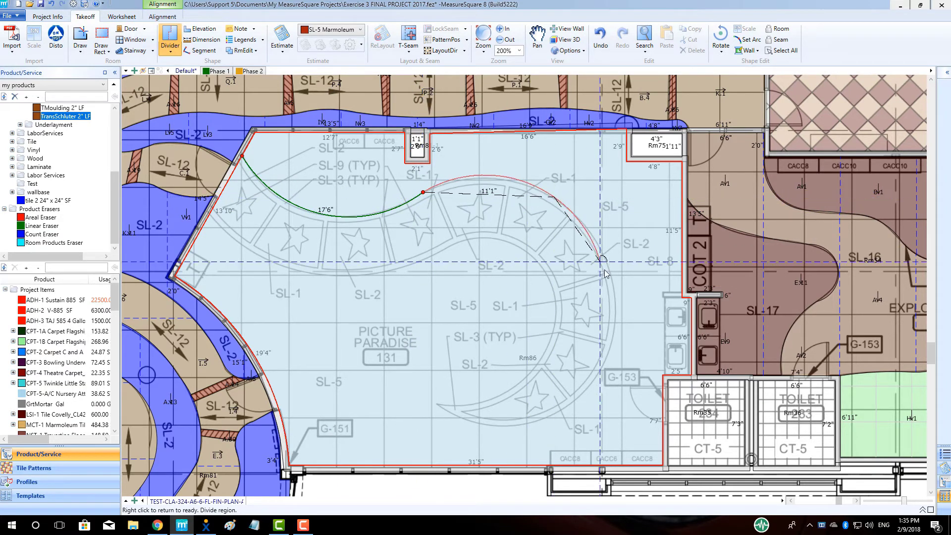
{"action": "left_click", "coordinate": [615, 315]}
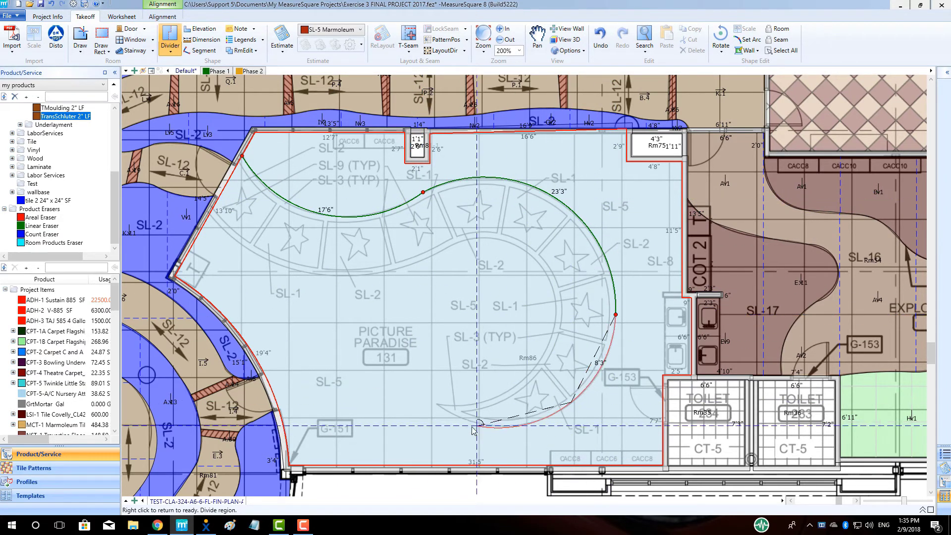
{"action": "left_click", "coordinate": [437, 404]}
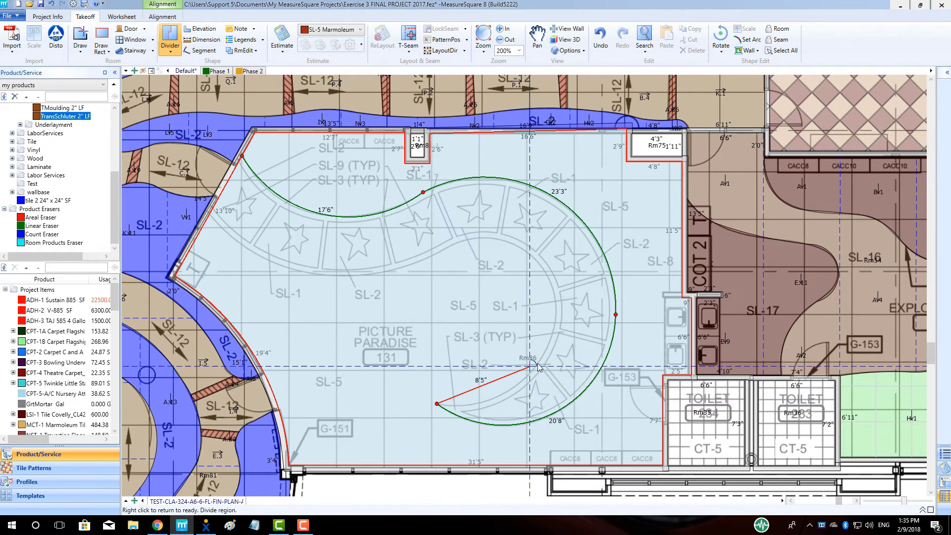
{"action": "left_click", "coordinate": [551, 283]}
{"action": "left_click", "coordinate": [453, 243]}
{"action": "left_click", "coordinate": [209, 214]}
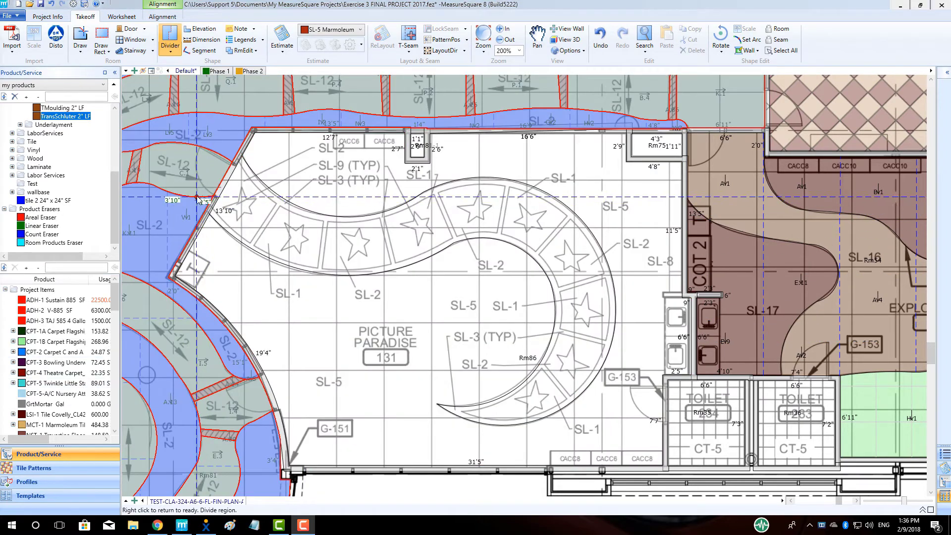
- Divide off the band's first star panel next to the slanted wall, with a lower arc about 4'3" and an end line about 4'0" long
{"action": "scroll", "coordinate": [221, 217], "scroll_direction": "up", "scroll_amount": 3}
{"action": "left_click", "coordinate": [222, 216]}
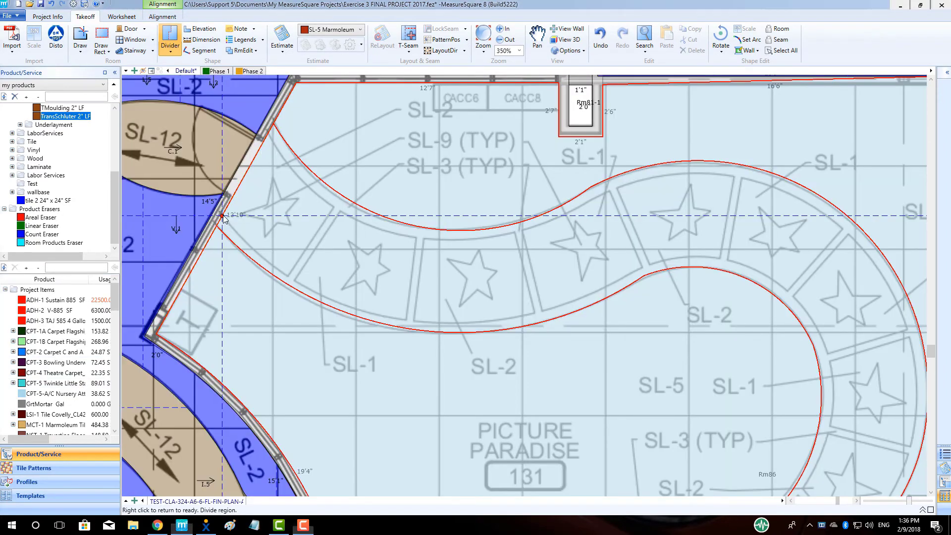
{"action": "left_click", "coordinate": [287, 274]}
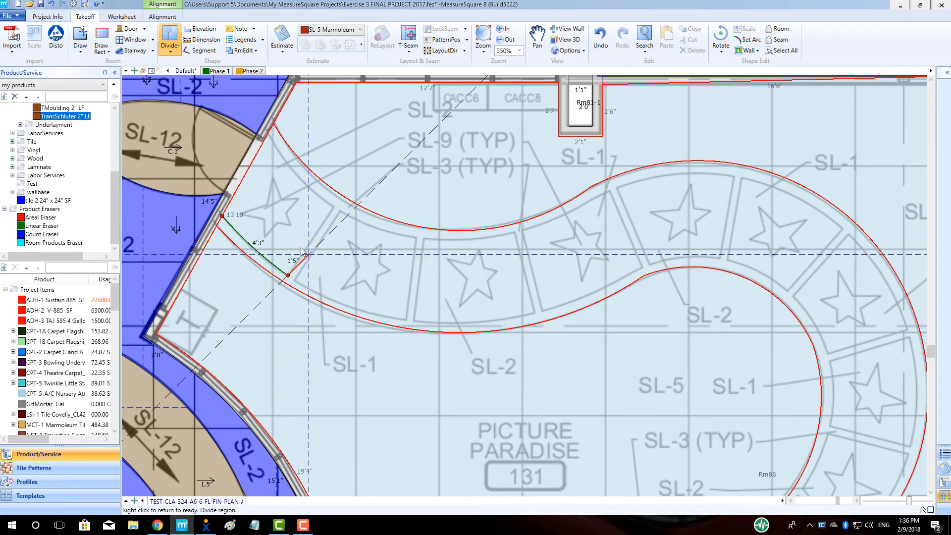
{"action": "left_click", "coordinate": [334, 205]}
{"action": "left_click", "coordinate": [272, 129]}
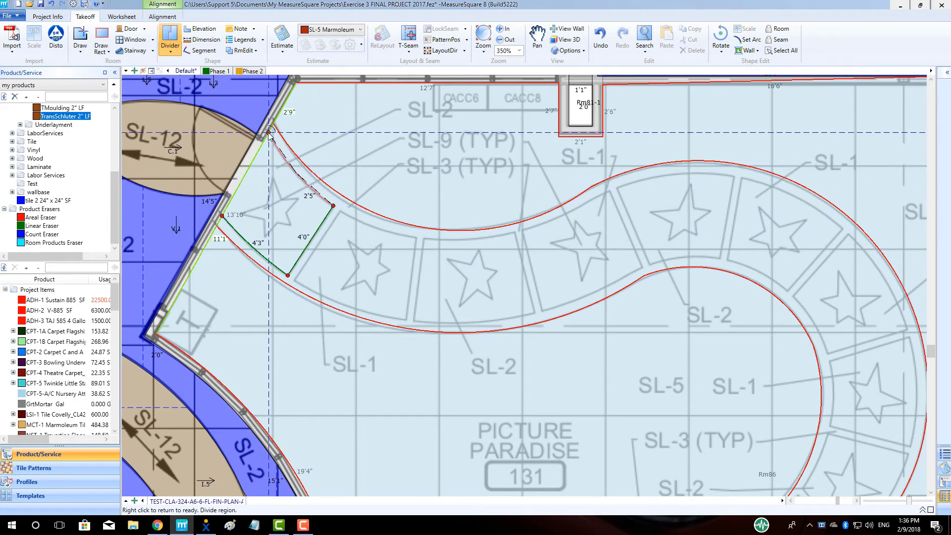
- Trace the five-pointed star inside the first panel as a closed divider
{"action": "left_click", "coordinate": [240, 214]}
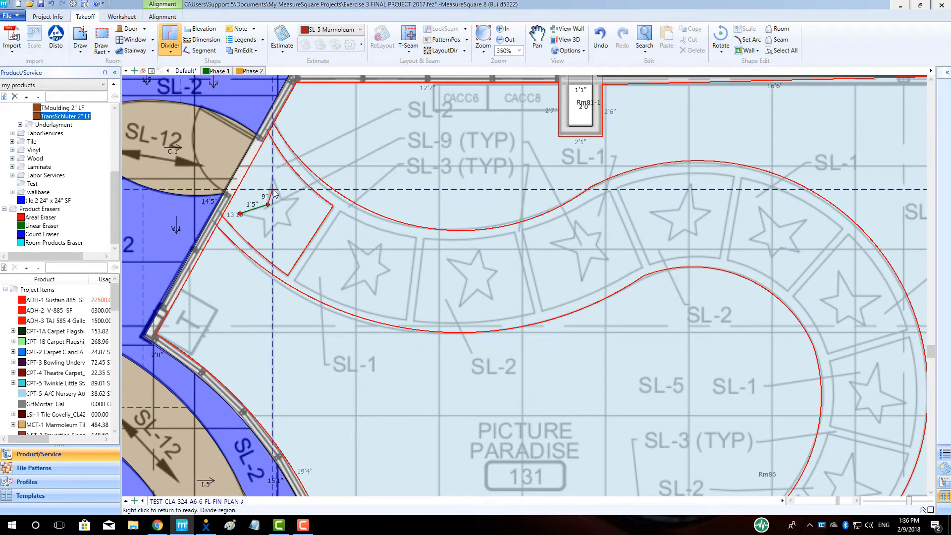
{"action": "left_click", "coordinate": [282, 200]}
{"action": "left_click", "coordinate": [297, 200]}
{"action": "left_click", "coordinate": [292, 224]}
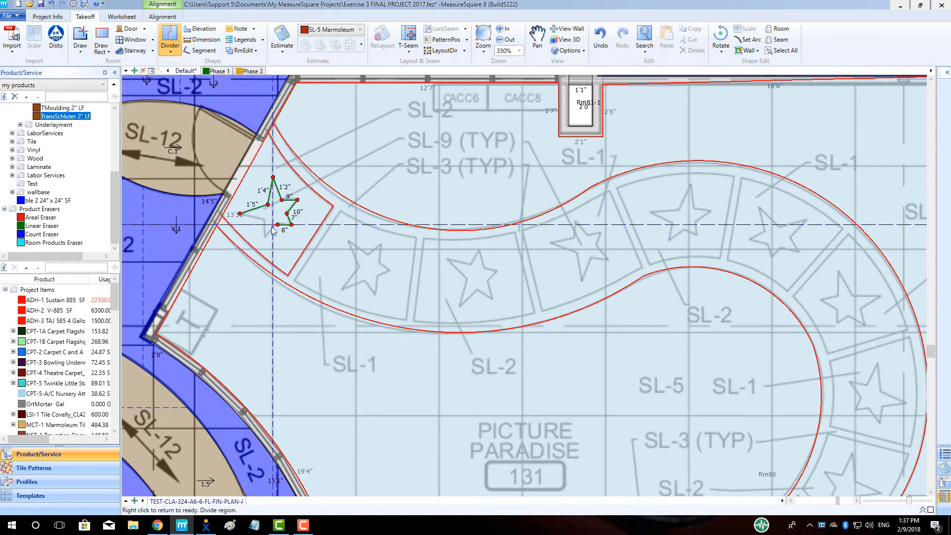
{"action": "left_click", "coordinate": [240, 213]}
{"action": "scroll", "coordinate": [273, 322], "scroll_direction": "down", "scroll_amount": 1}
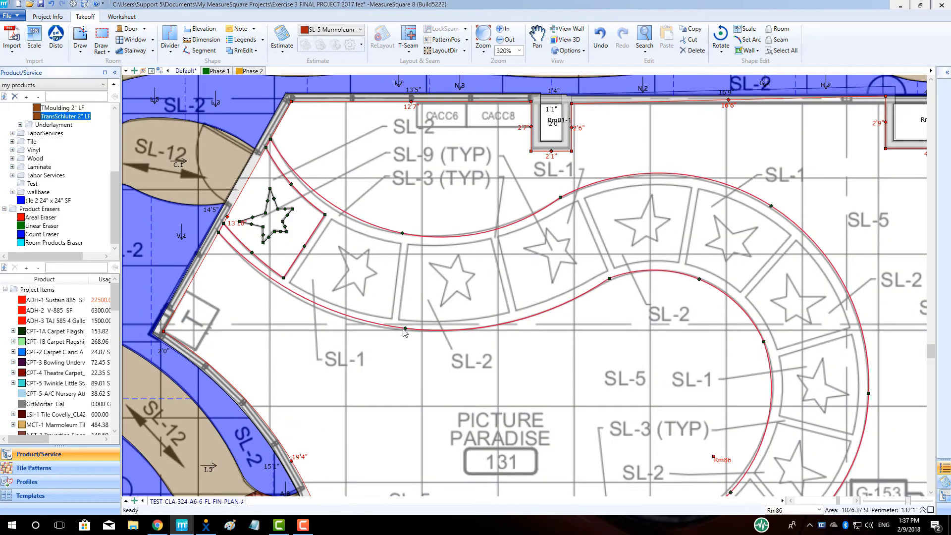
{"action": "scroll", "coordinate": [415, 334], "scroll_direction": "down", "scroll_amount": 2}
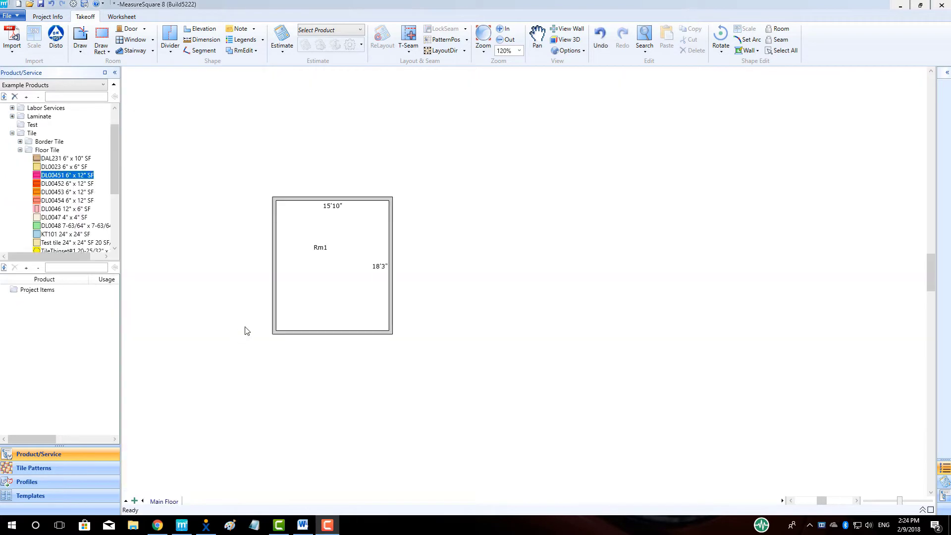
- Define a random tile mix based on DL00454 6" x 12", adding DL00451 at 50%, DL00452 at 25% and DL00453 at 13%
{"action": "right_click", "coordinate": [71, 202]}
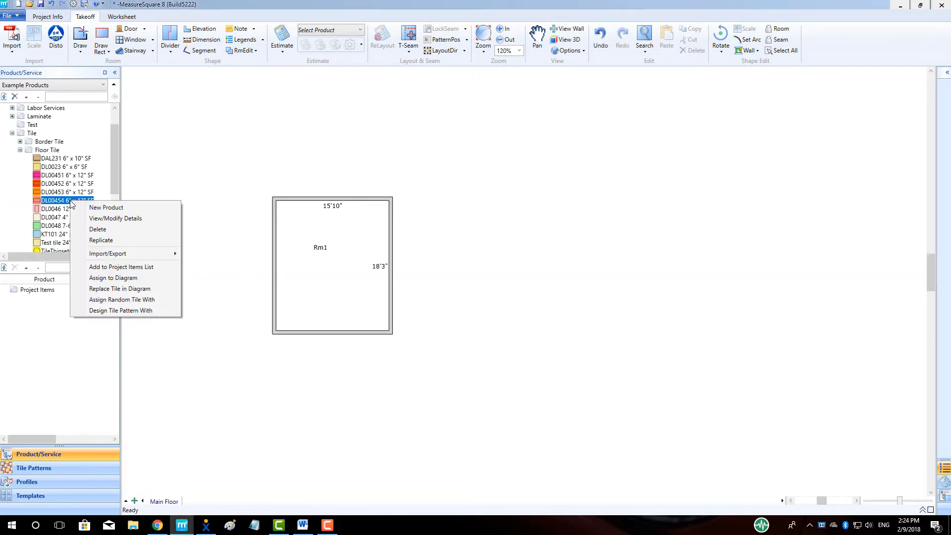
{"action": "left_click", "coordinate": [117, 301]}
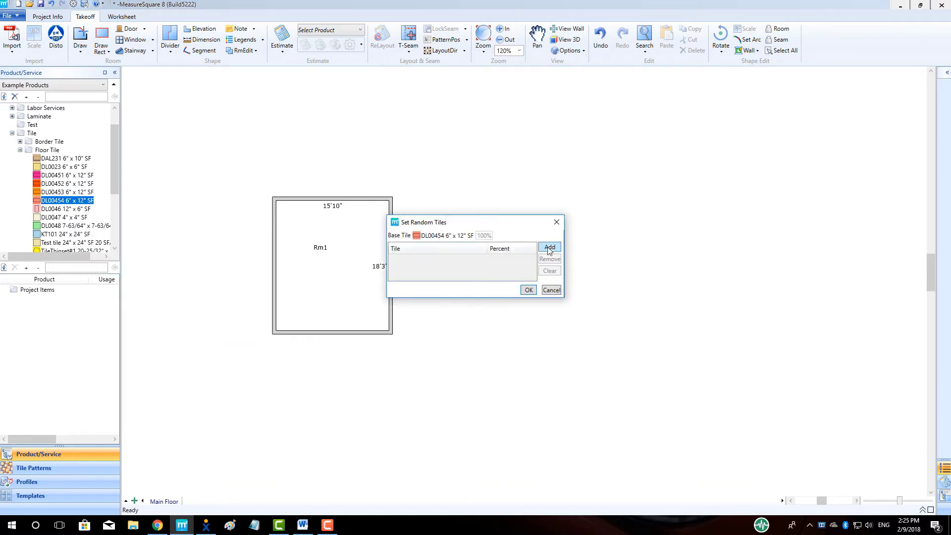
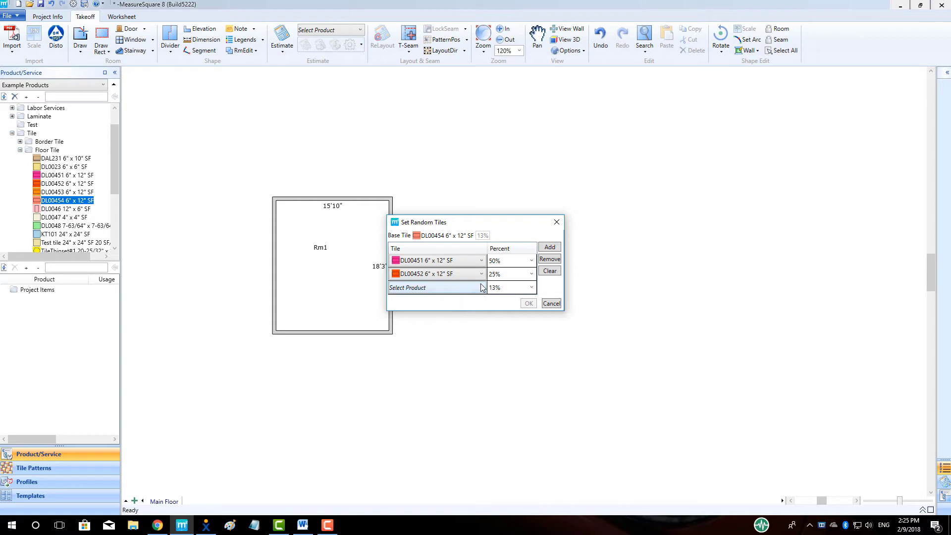
{"action": "left_click", "coordinate": [481, 288]}
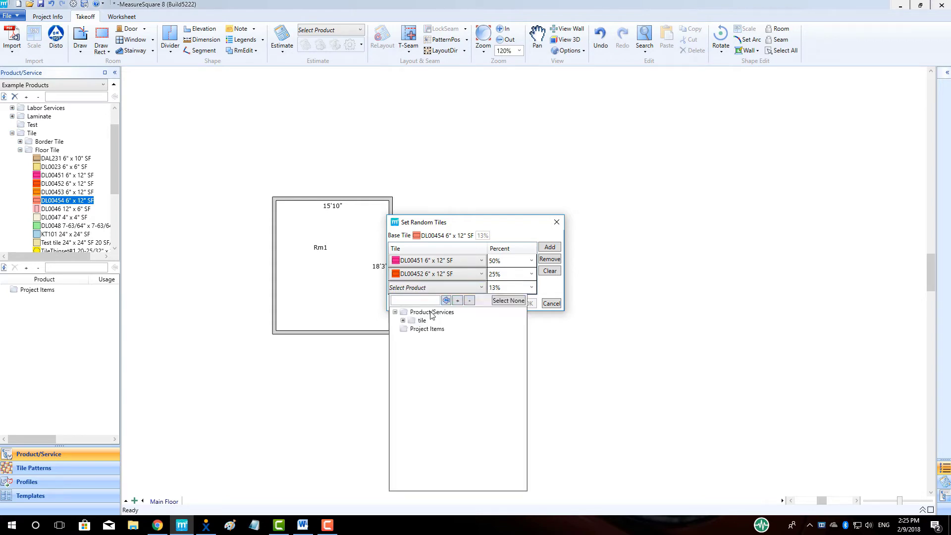
{"action": "left_click", "coordinate": [403, 320]}
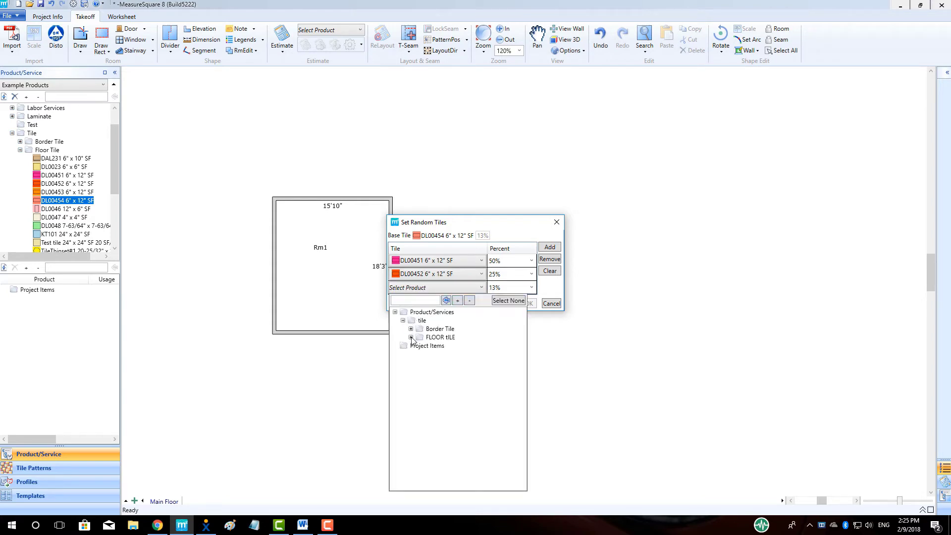
{"action": "left_click", "coordinate": [410, 337]}
{"action": "left_click", "coordinate": [432, 347]}
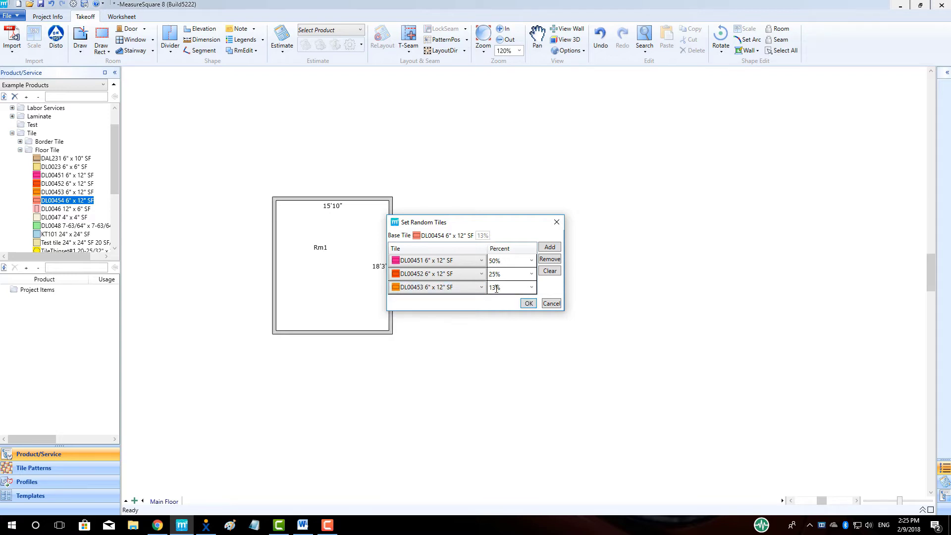
{"action": "left_click", "coordinate": [528, 303]}
- Assign the random tile mix to Rm1 and widen the product list to show more usage columns
{"action": "left_click", "coordinate": [346, 302]}
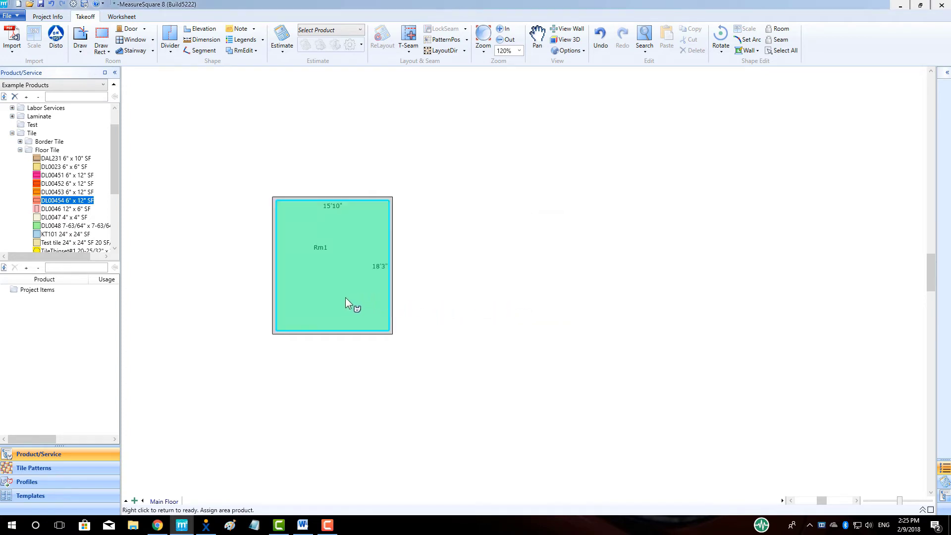
{"action": "left_click", "coordinate": [345, 303]}
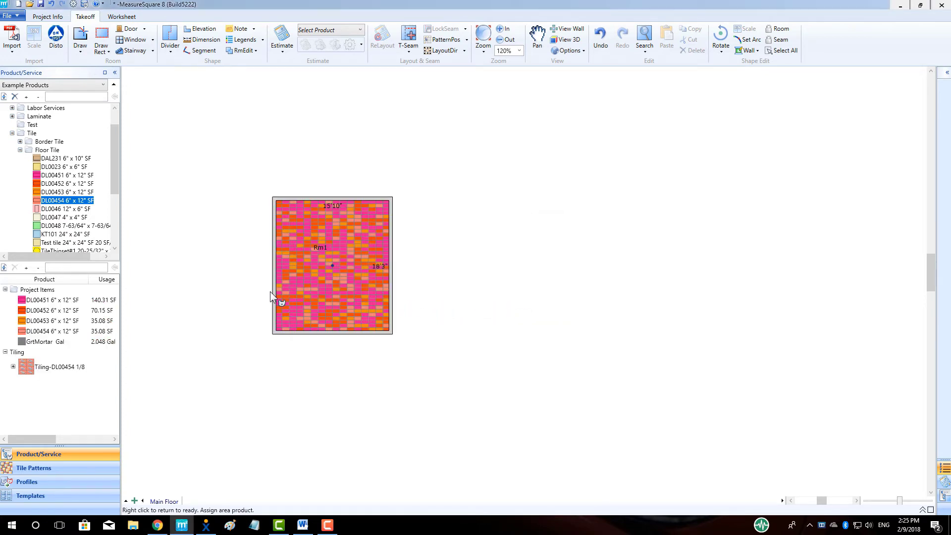
{"action": "right_click", "coordinate": [226, 280]}
{"action": "scroll", "coordinate": [281, 266], "scroll_direction": "up", "scroll_amount": 1}
{"action": "scroll", "coordinate": [281, 265], "scroll_direction": "up", "scroll_amount": 3}
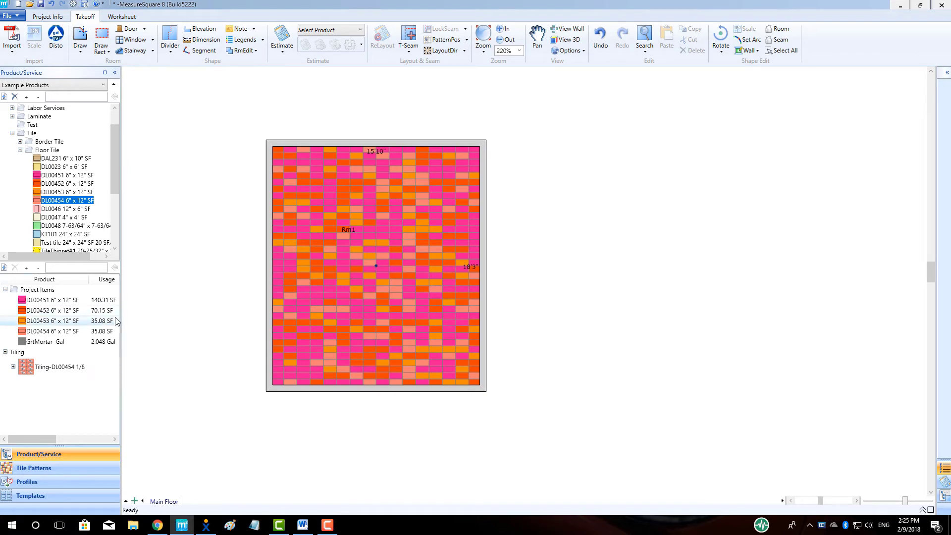
{"action": "left_click_drag", "start_coordinate": [121, 323], "coordinate": [161, 323]}
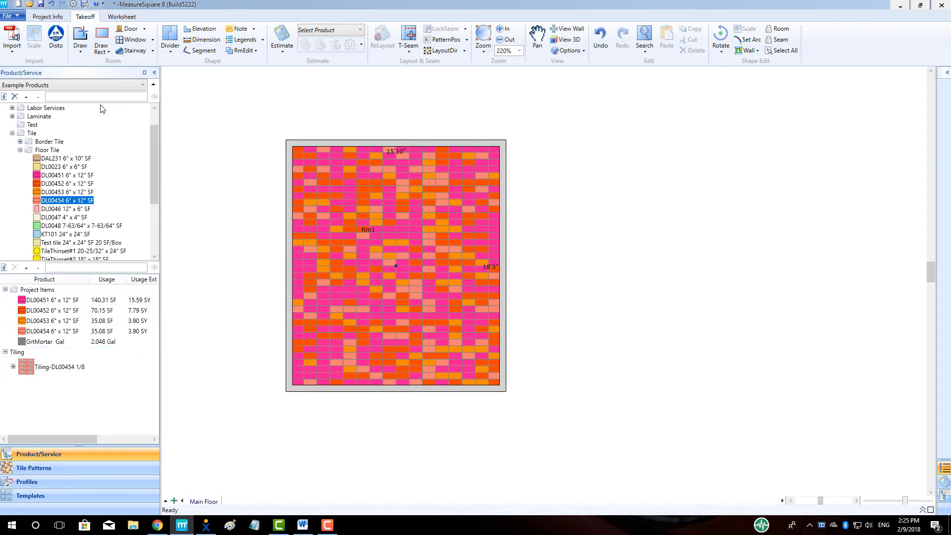
- Draw an adjoining room beside Rm1 with walls about 14'3", 6'5", 5'7" on the diagonal, 7'11", 10'4" and 18'3" long
{"action": "left_click", "coordinate": [81, 35]}
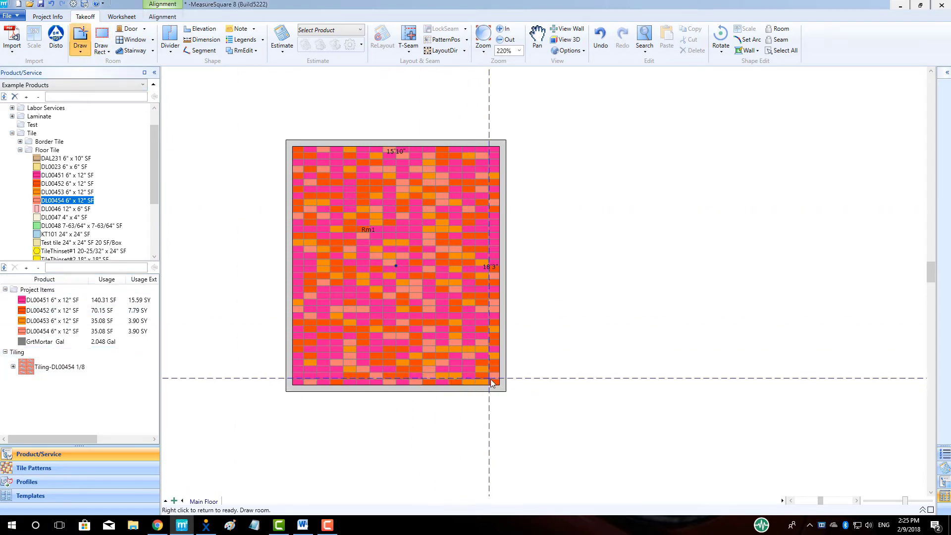
{"action": "left_click", "coordinate": [506, 386]}
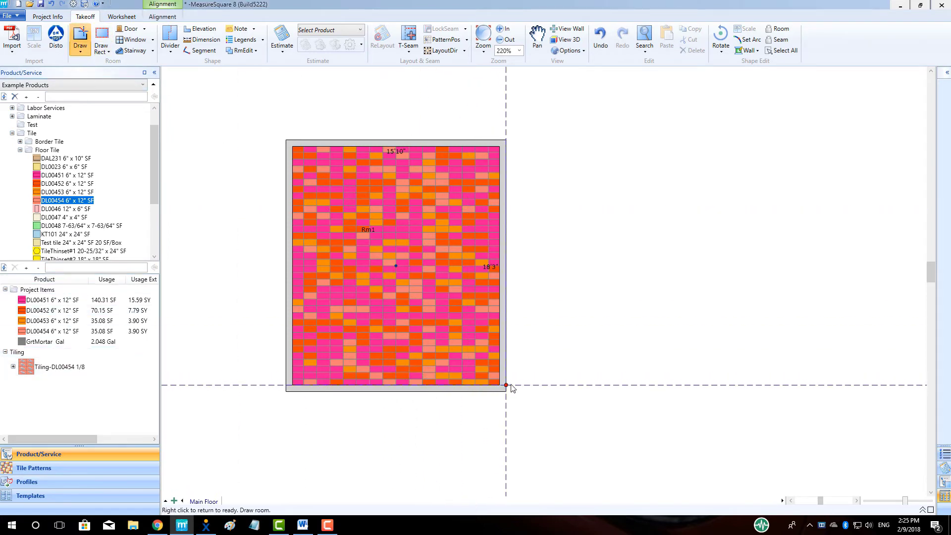
{"action": "left_click", "coordinate": [691, 385]}
{"action": "left_click", "coordinate": [691, 301]}
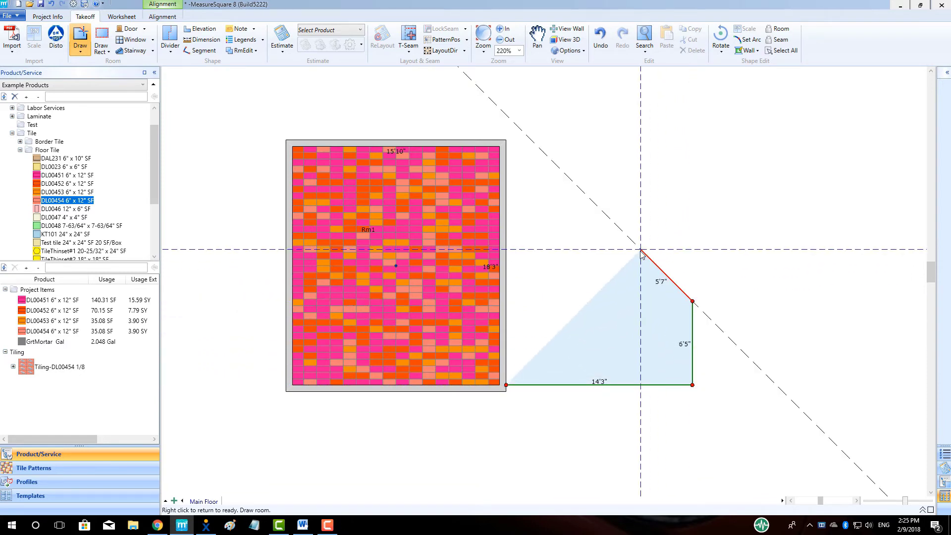
{"action": "left_click", "coordinate": [641, 249]}
{"action": "left_click", "coordinate": [614, 148]}
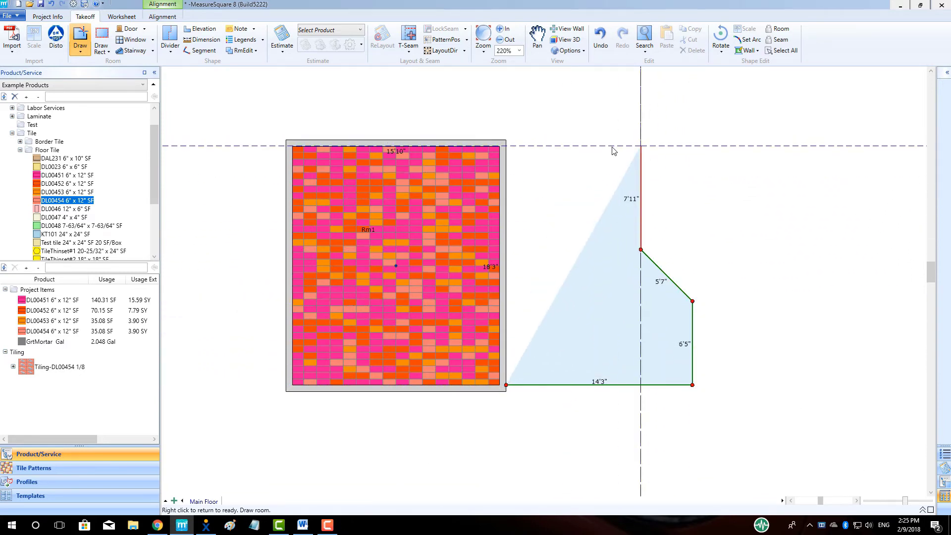
{"action": "left_click", "coordinate": [504, 153]}
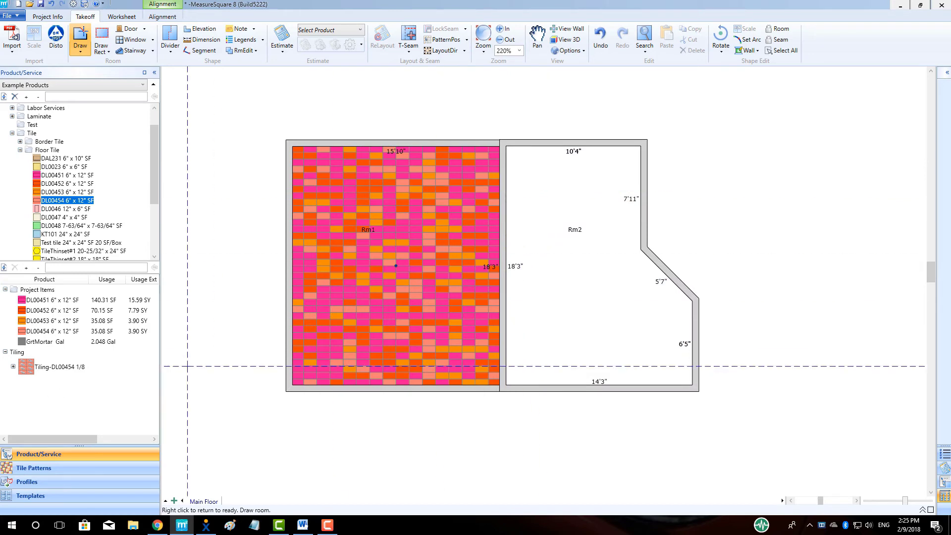
- Assign the saved Tiling-DL00454 1/8 random pattern from the project items to Rm2
{"action": "left_click", "coordinate": [30, 370]}
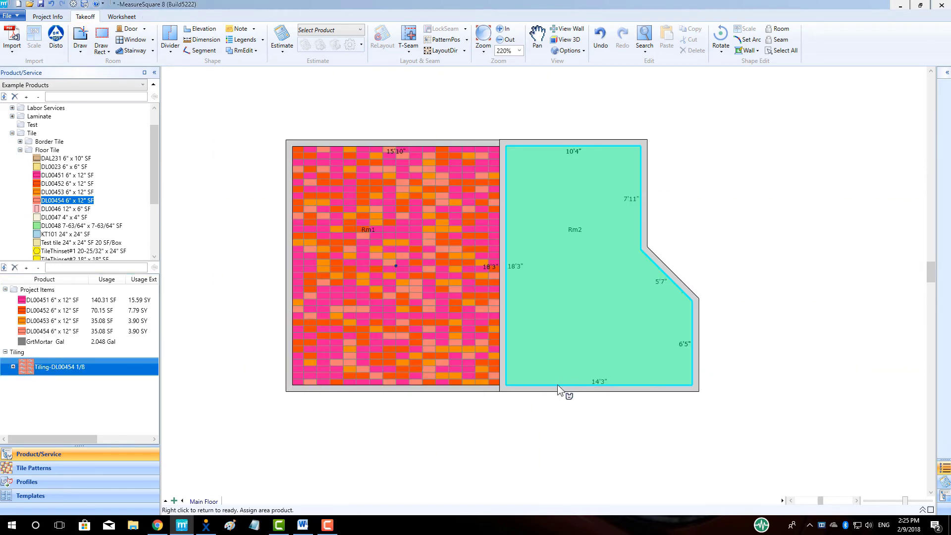
{"action": "left_click", "coordinate": [557, 385]}
{"action": "right_click", "coordinate": [383, 445]}
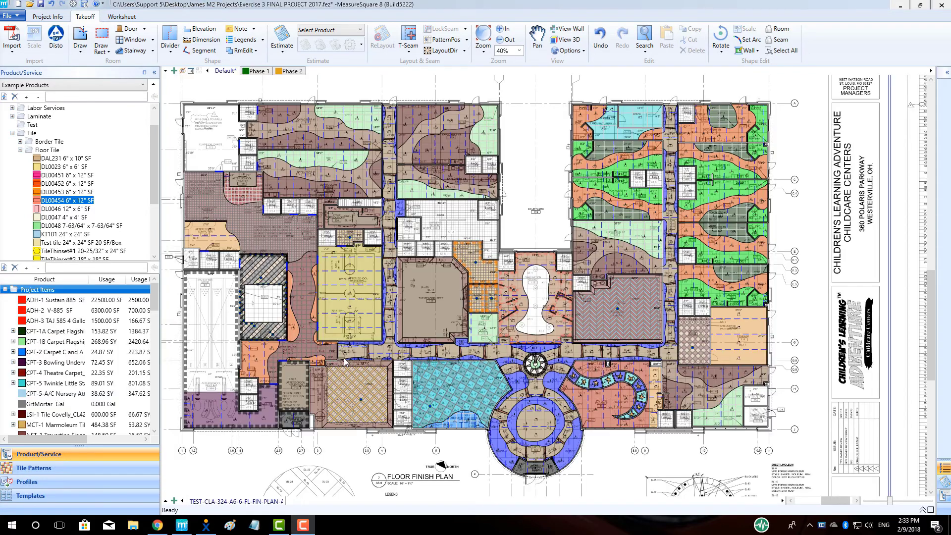
- Create a bid from the floor finish plan project and save it as Exercise 3 FINAL PROJECT 2017.xls
{"action": "mouse_move", "coordinate": [345, 361]}
{"action": "left_click", "coordinate": [281, 44]}
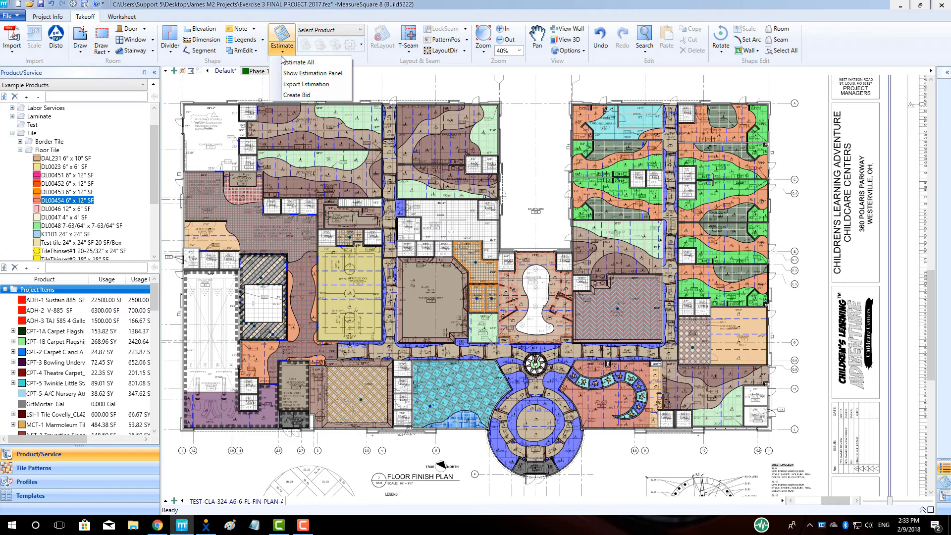
{"action": "left_click", "coordinate": [295, 95]}
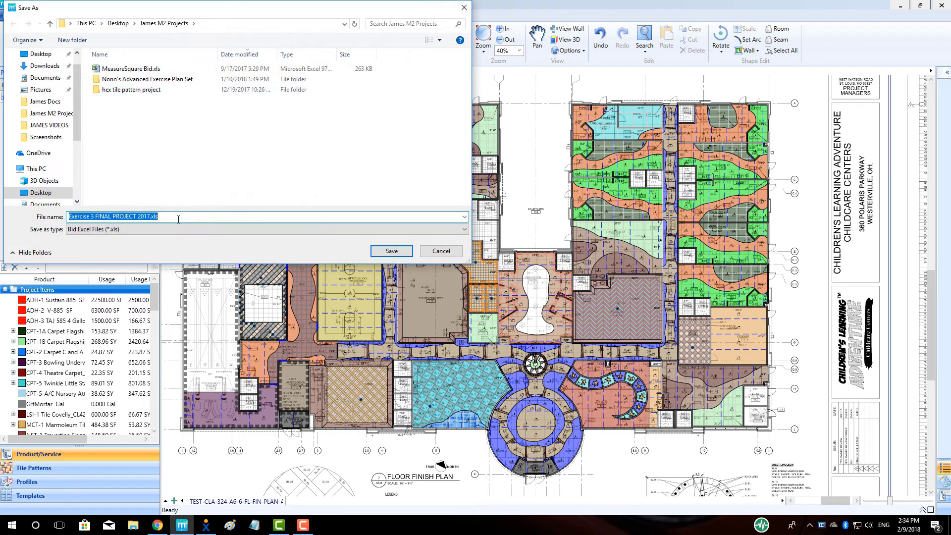
{"action": "left_click", "coordinate": [391, 251]}
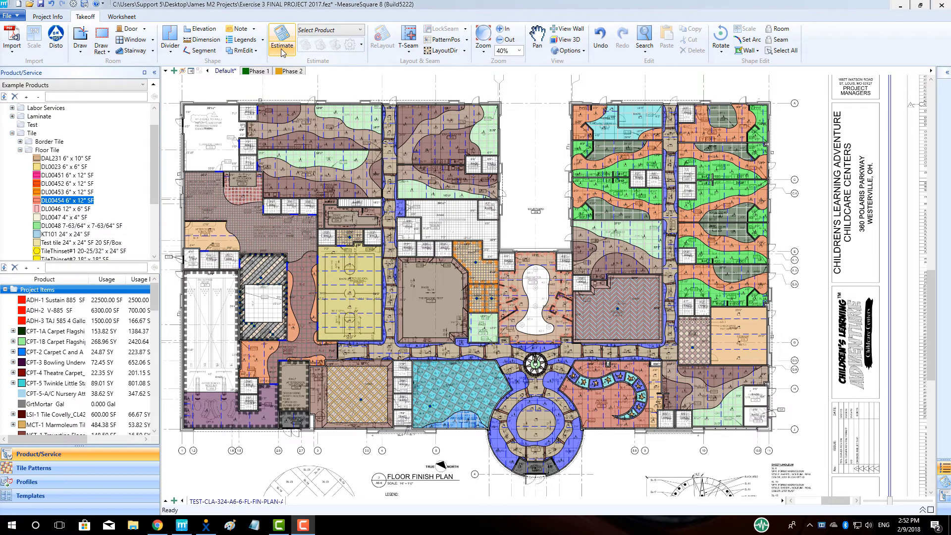
- Create the project bid again, replacing the existing Exercise 3 FINAL PROJECT 2017.xls file
{"action": "left_click", "coordinate": [281, 52]}
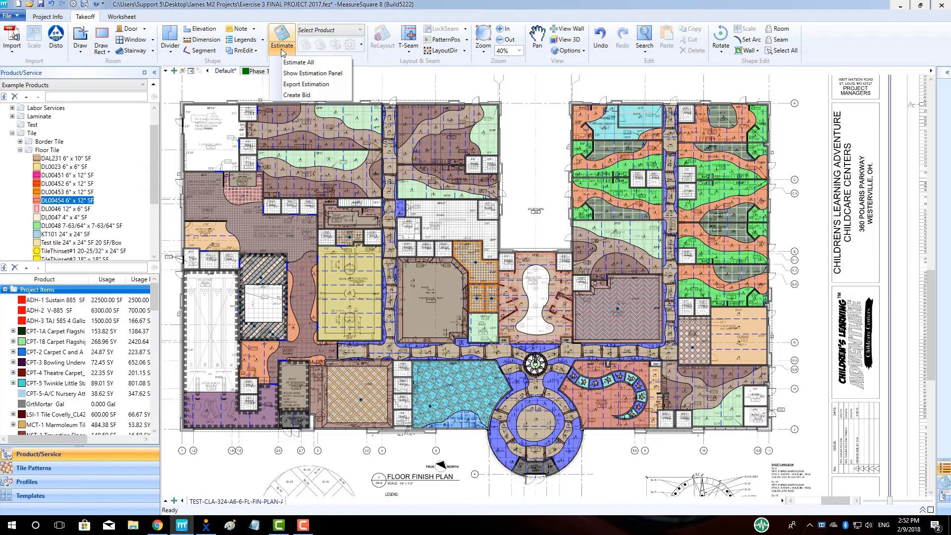
{"action": "left_click", "coordinate": [297, 95]}
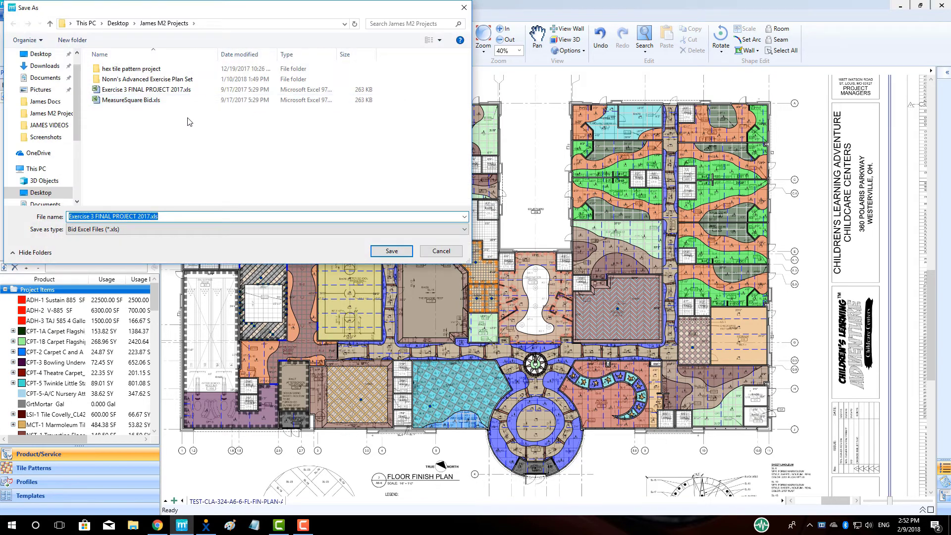
{"action": "left_click", "coordinate": [392, 251]}
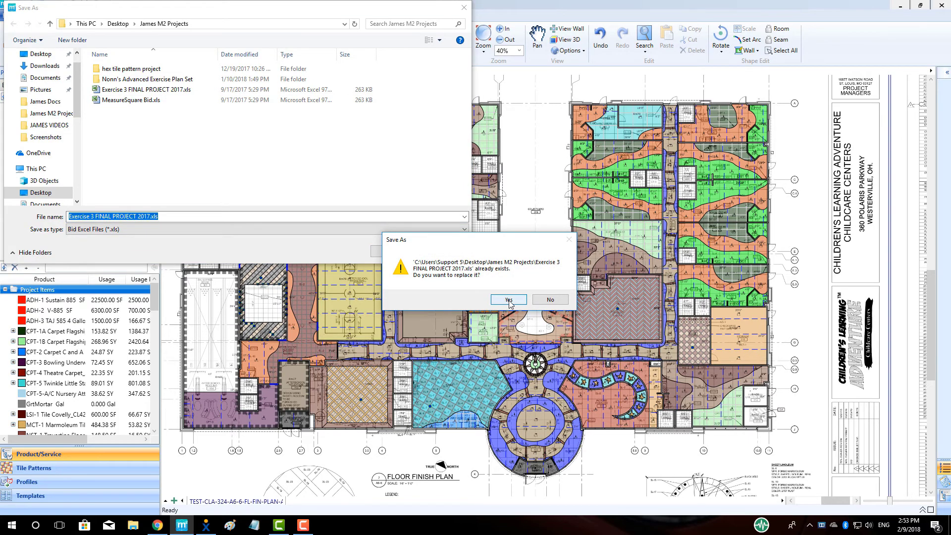
{"action": "left_click", "coordinate": [508, 300]}
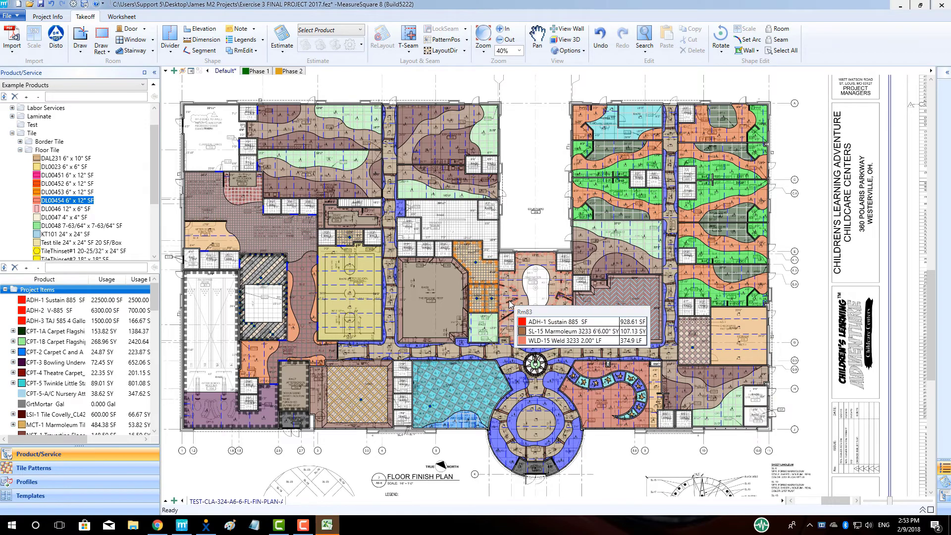
- Switch to Excel and review the bid's Estimate Sheet from the add-on materials down to the profit tables and proposal price
{"action": "left_click", "coordinate": [333, 524]}
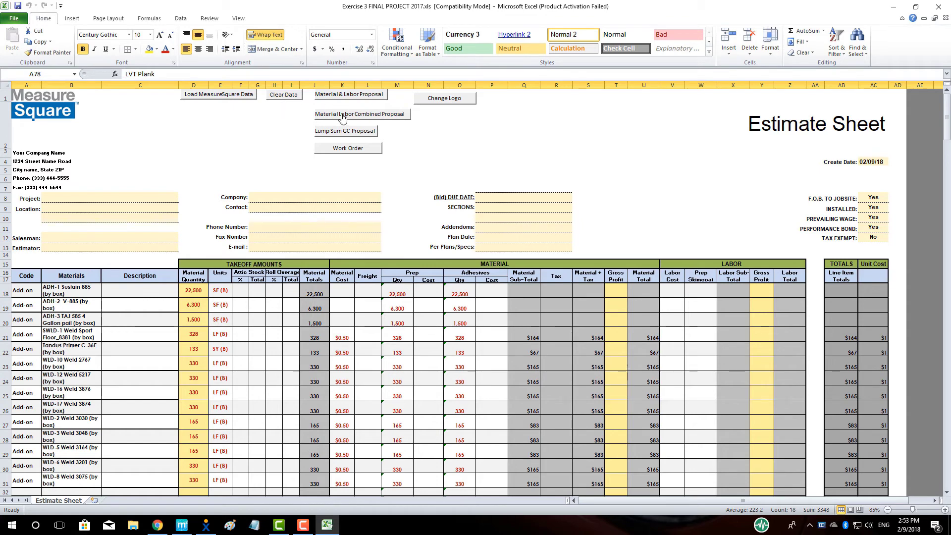
{"action": "scroll", "coordinate": [339, 159], "scroll_direction": "down", "scroll_amount": 2}
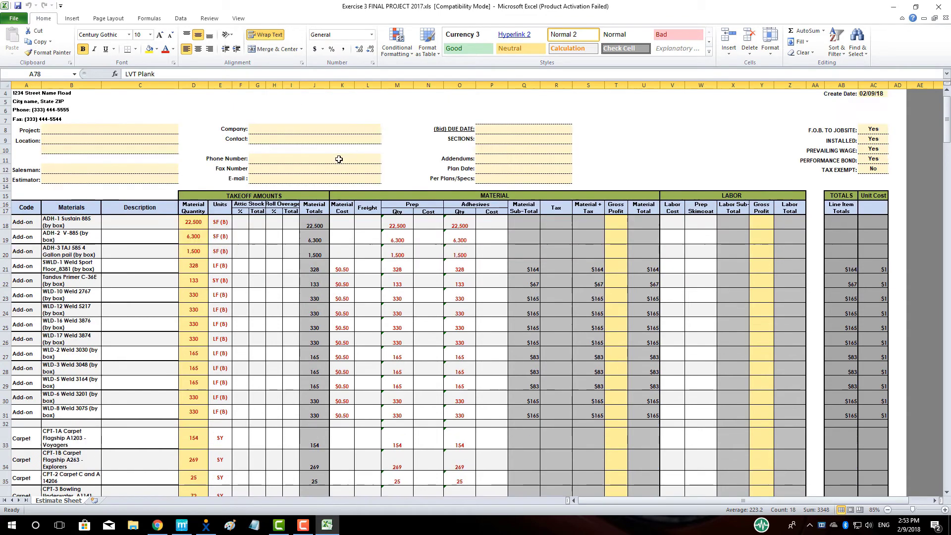
{"action": "scroll", "coordinate": [339, 158], "scroll_direction": "down", "scroll_amount": 2}
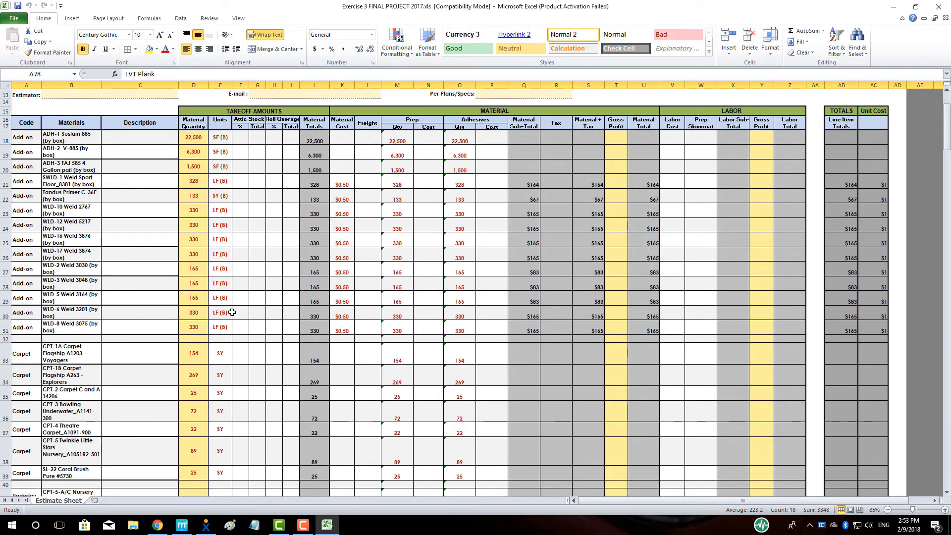
{"action": "scroll", "coordinate": [433, 186], "scroll_direction": "down", "scroll_amount": 4}
{"action": "scroll", "coordinate": [434, 186], "scroll_direction": "down", "scroll_amount": 12}
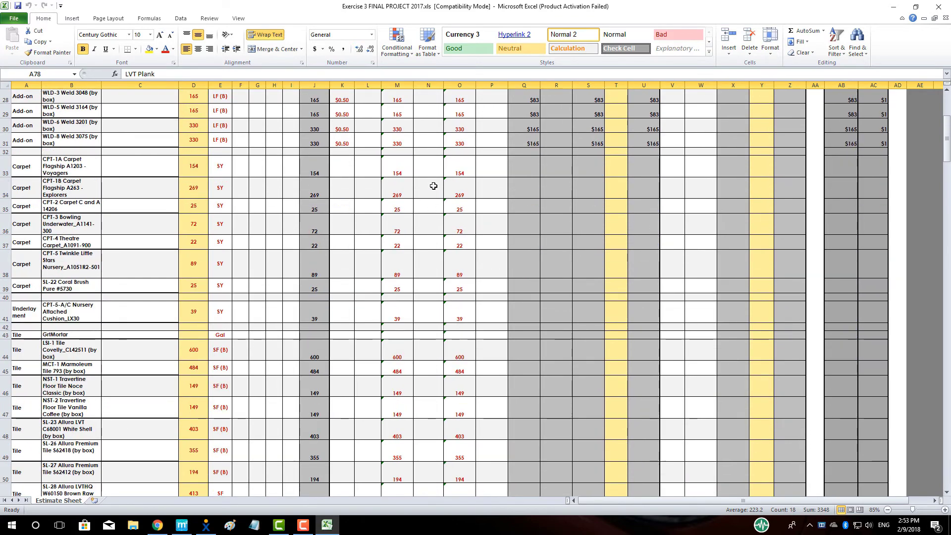
{"action": "scroll", "coordinate": [433, 186], "scroll_direction": "down", "scroll_amount": 2}
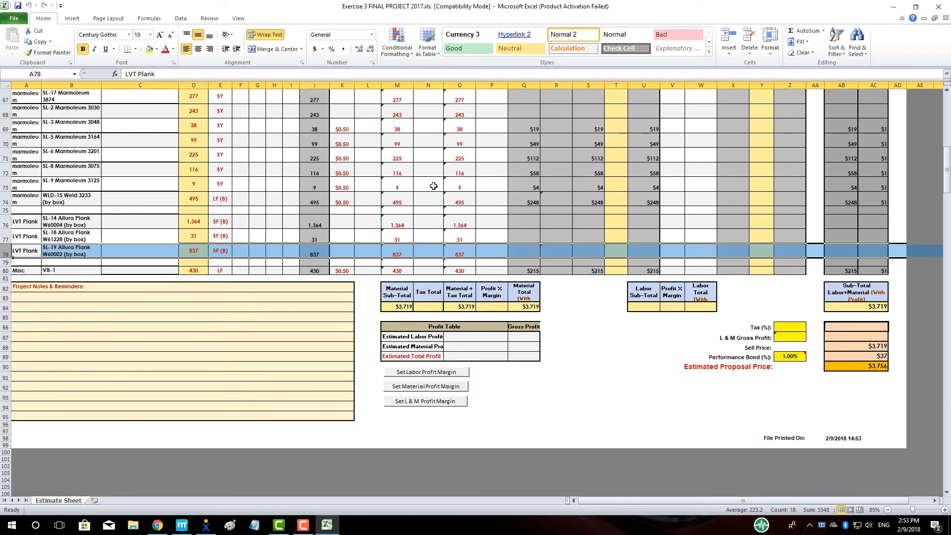
{"action": "scroll", "coordinate": [434, 186], "scroll_direction": "up", "scroll_amount": 20}
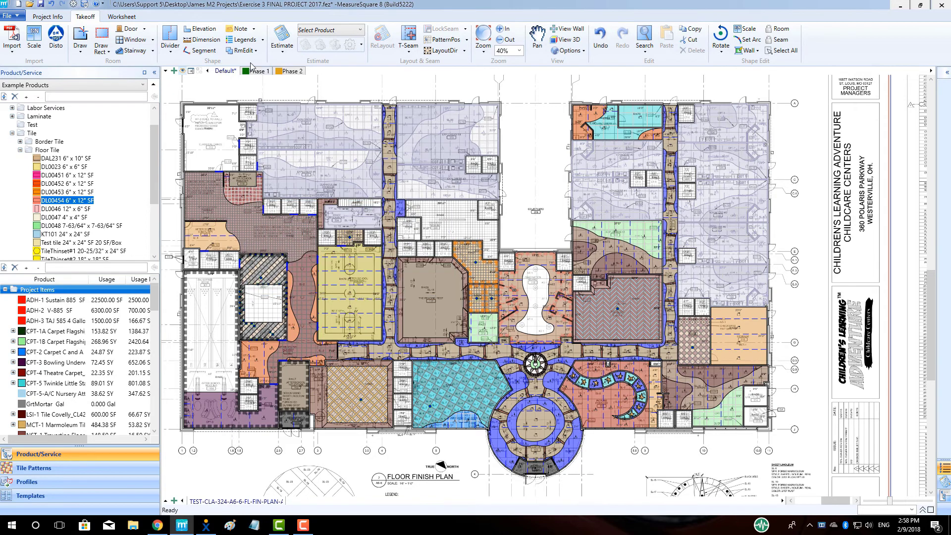
- Display Phase 1 and Phase 2 of the floor plan in turn and review the Room View list down to the phase rooms
{"action": "left_click", "coordinate": [256, 71]}
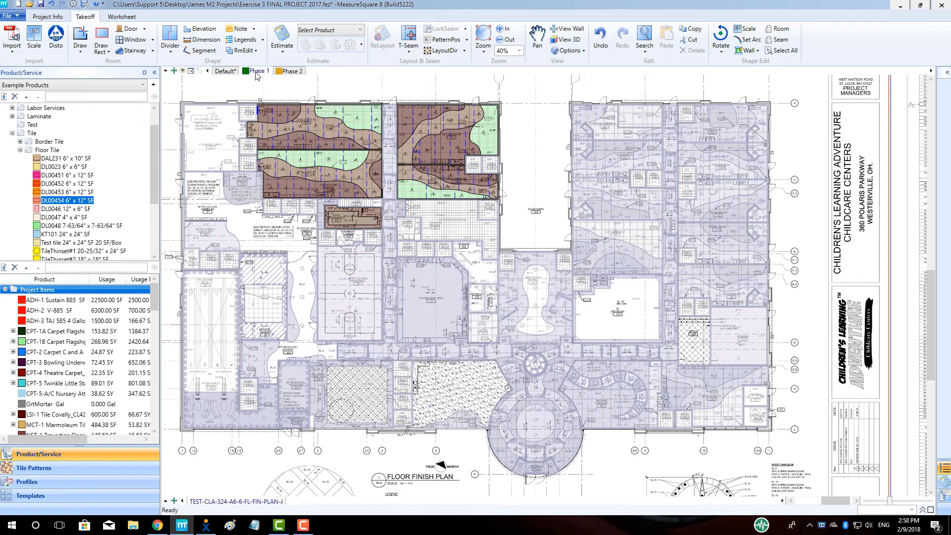
{"action": "left_click", "coordinate": [295, 71]}
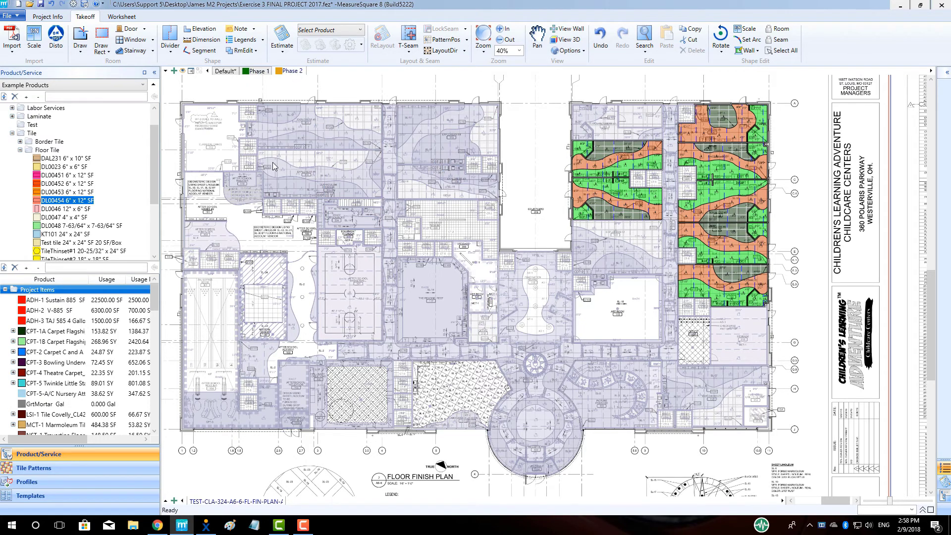
{"action": "left_click", "coordinate": [945, 73]}
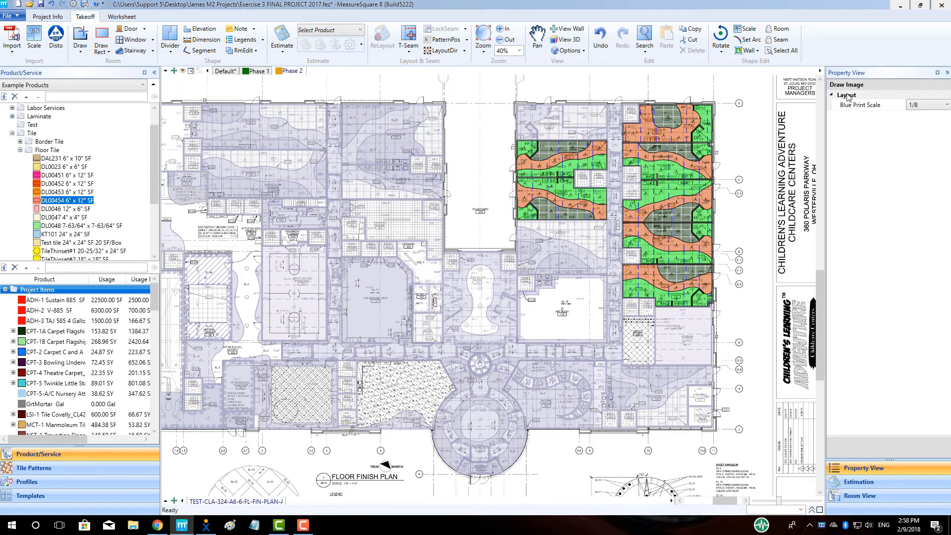
{"action": "left_click", "coordinate": [191, 71]}
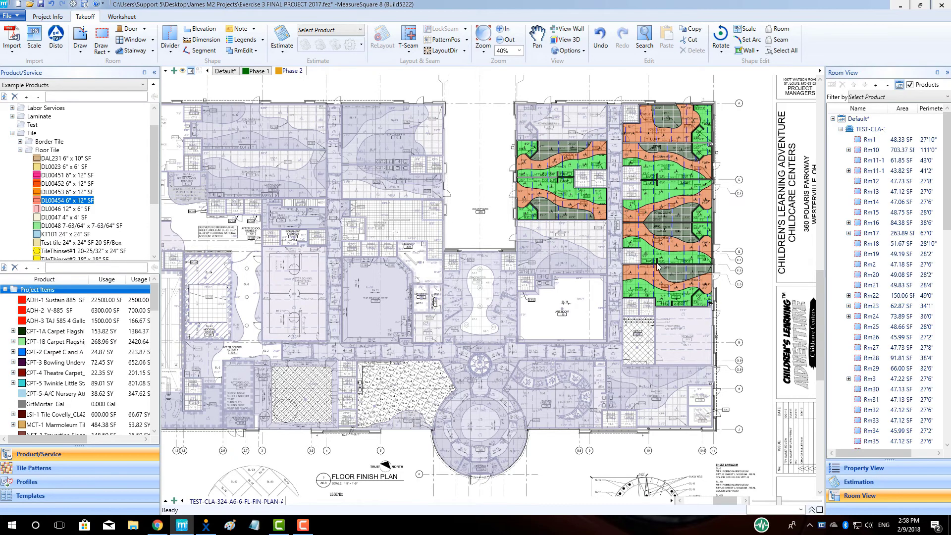
{"action": "left_click_drag", "start_coordinate": [947, 174], "coordinate": [947, 396]}
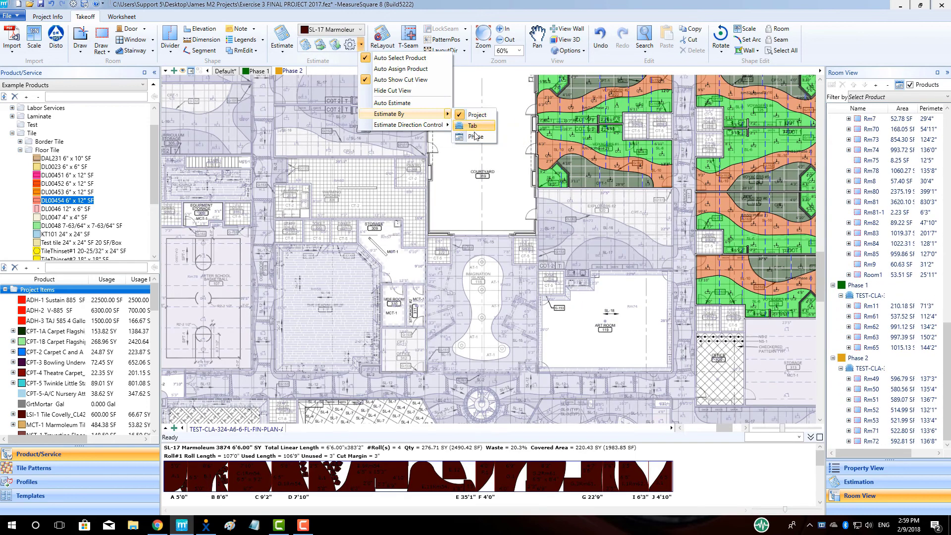
- Set the project to be estimated by phase and accept the relayout of the roll cuts
{"action": "left_click", "coordinate": [476, 140]}
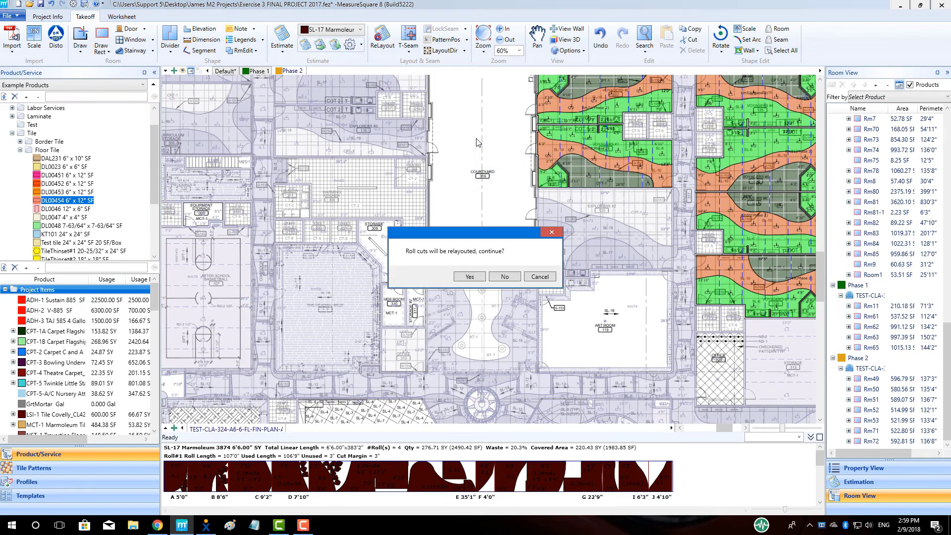
{"action": "left_click", "coordinate": [471, 277]}
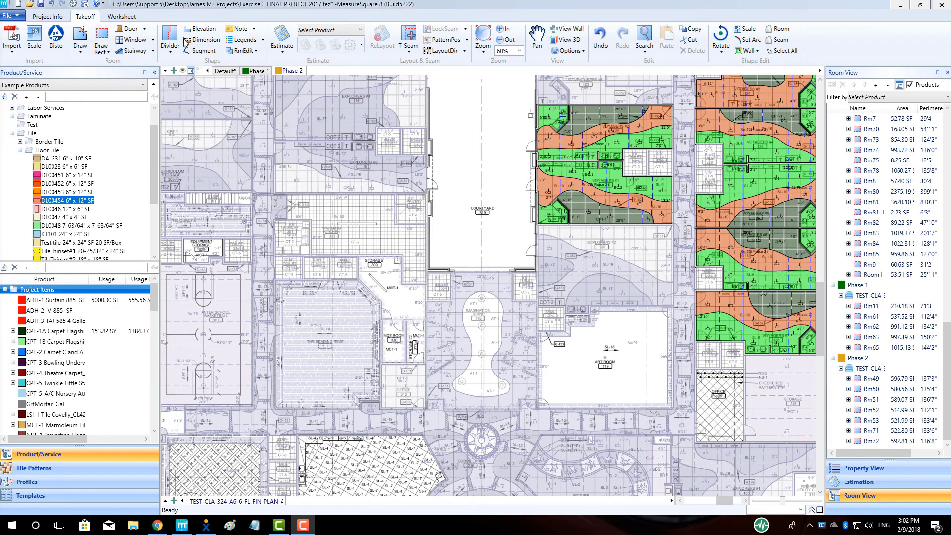
- Create a new proposal worksheet grouped by phase and delete its Default and Phase 2 groups
{"action": "left_click", "coordinate": [119, 17]}
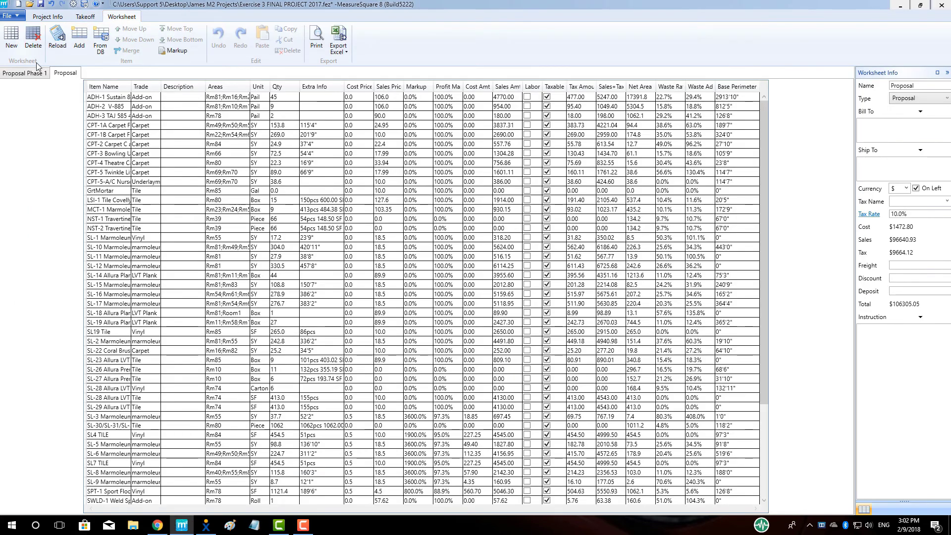
{"action": "left_click", "coordinate": [11, 36]}
{"action": "left_click", "coordinate": [478, 284]}
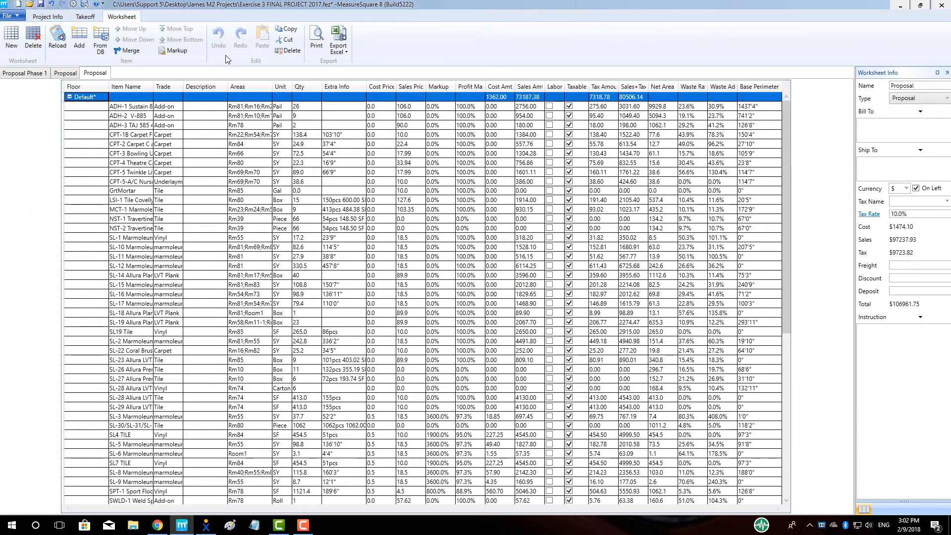
{"action": "left_click", "coordinate": [288, 50]}
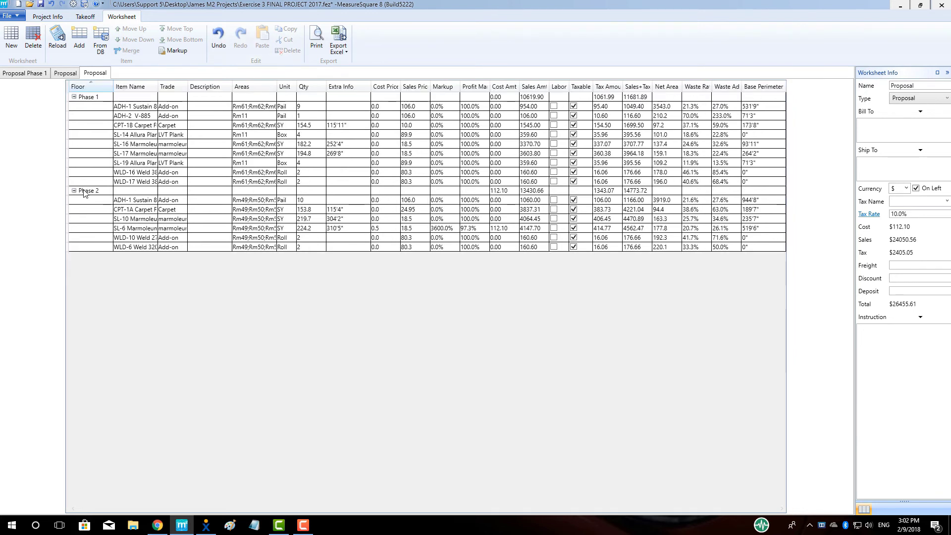
{"action": "left_click", "coordinate": [85, 191]}
{"action": "left_click", "coordinate": [288, 51]}
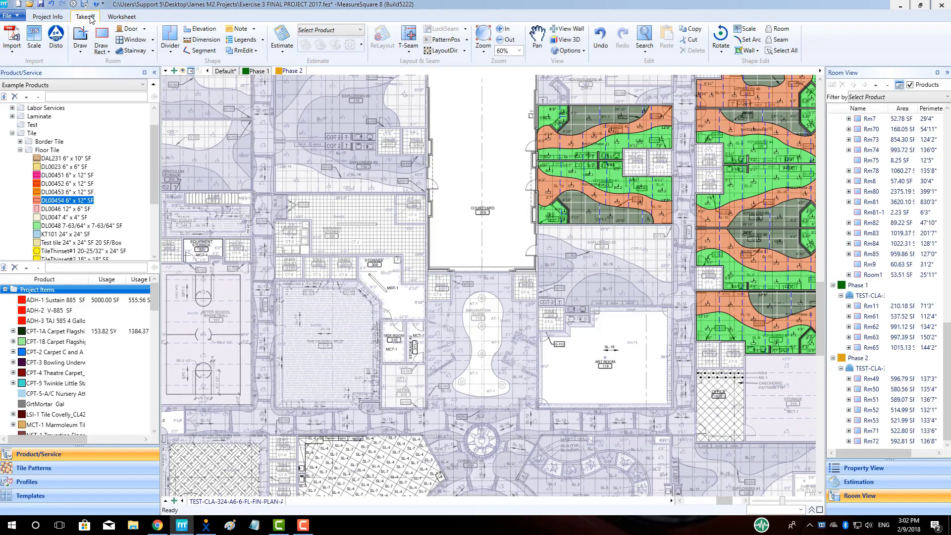
- Generate a print preview of Phase 1 only, on Arch E1 30" x 42" paper
{"action": "left_click", "coordinate": [9, 15]}
{"action": "left_click", "coordinate": [31, 248]}
{"action": "left_click", "coordinate": [410, 262]}
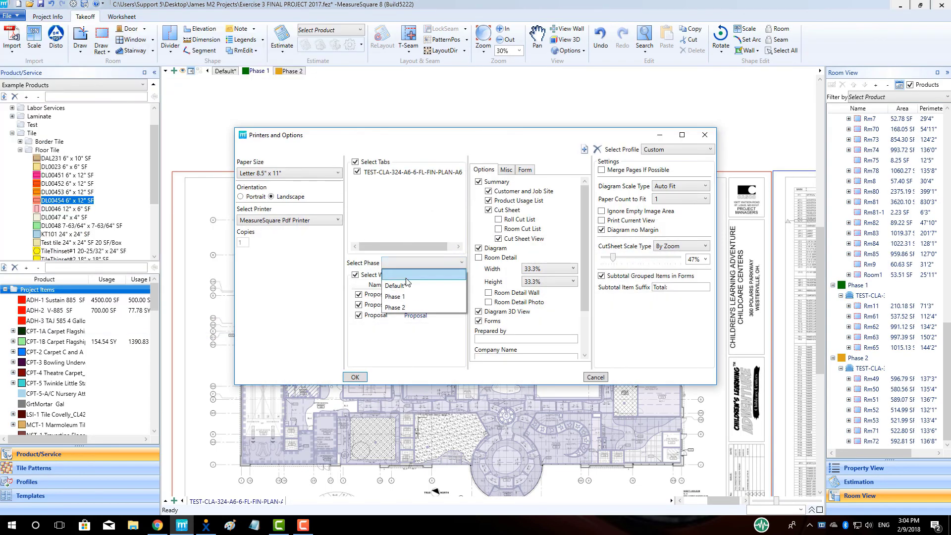
{"action": "left_click", "coordinate": [396, 292]}
{"action": "left_click", "coordinate": [316, 175]}
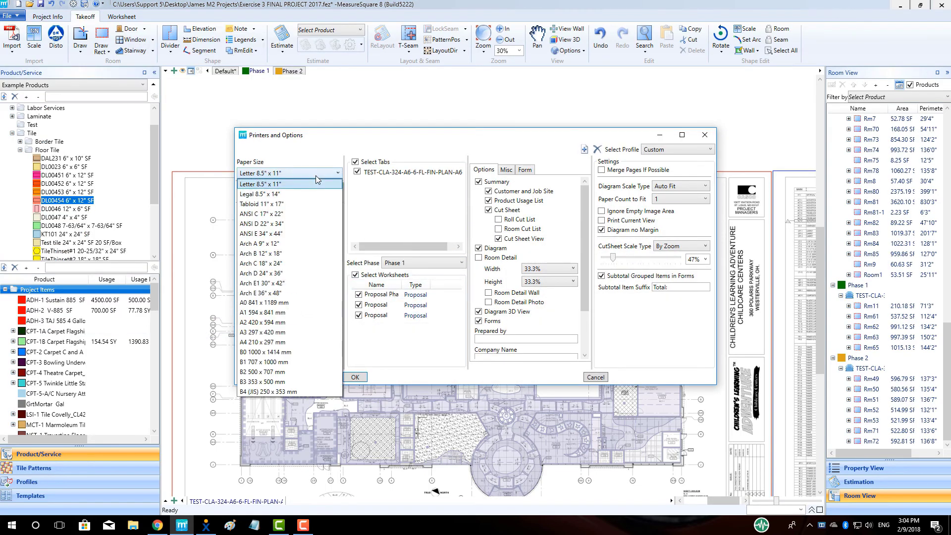
{"action": "left_click", "coordinate": [293, 286]}
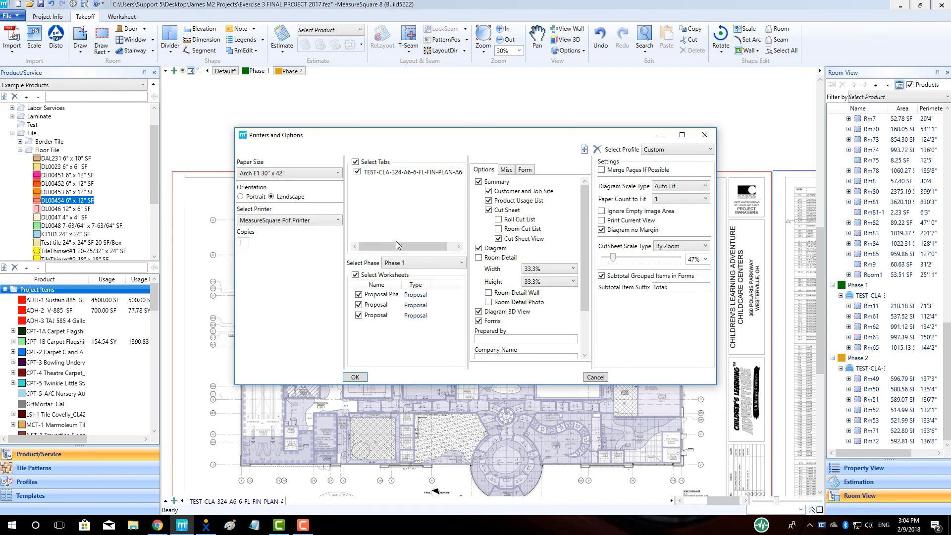
{"action": "left_click", "coordinate": [356, 378]}
- Review the Phase 1 print preview from the roll cuts through the floor plan and 3D view to the proposal form
{"action": "scroll", "coordinate": [358, 218], "scroll_direction": "down", "scroll_amount": 10}
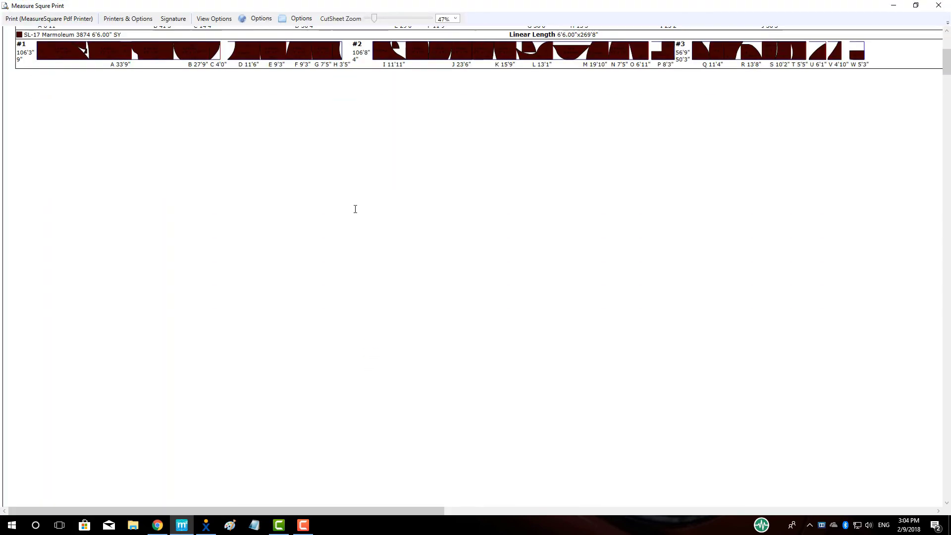
{"action": "scroll", "coordinate": [359, 206], "scroll_direction": "down", "scroll_amount": 10}
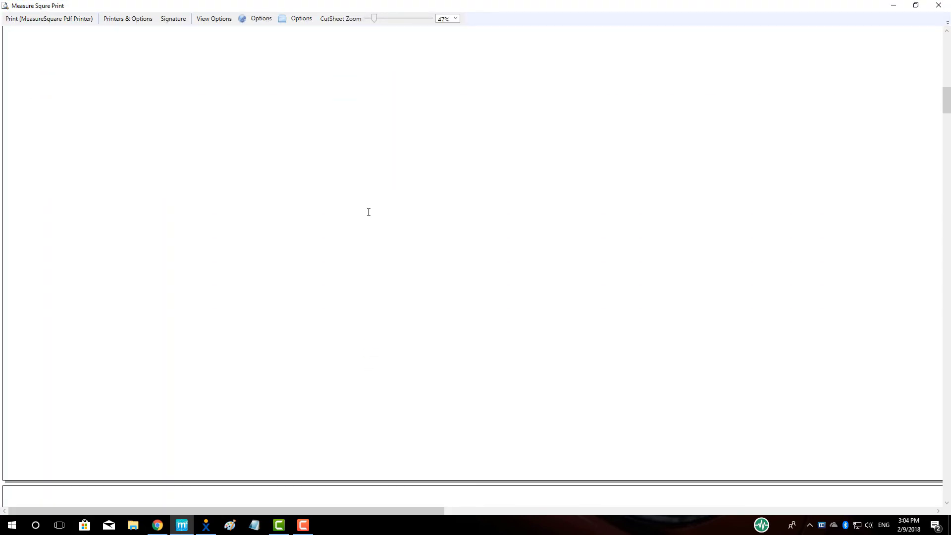
{"action": "scroll", "coordinate": [371, 197], "scroll_direction": "down", "scroll_amount": 10}
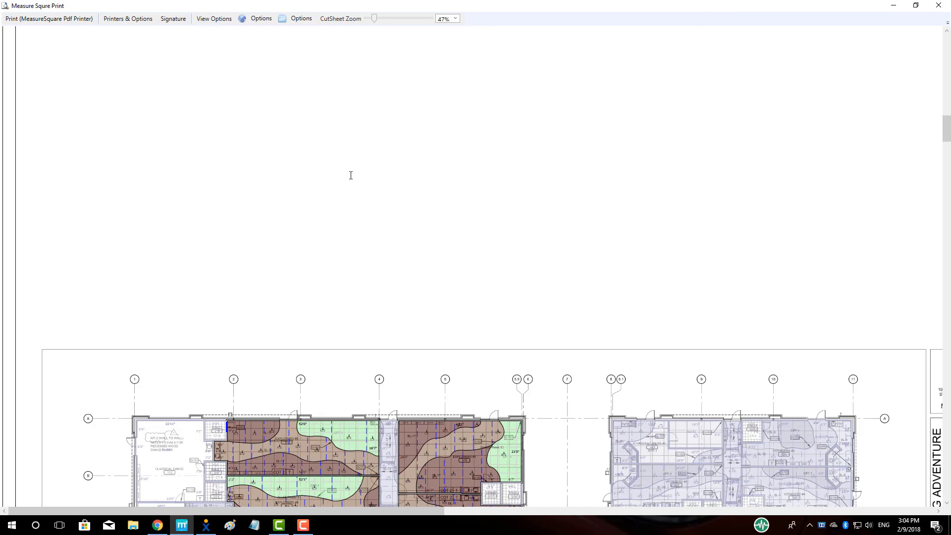
{"action": "scroll", "coordinate": [356, 171], "scroll_direction": "down", "scroll_amount": 10}
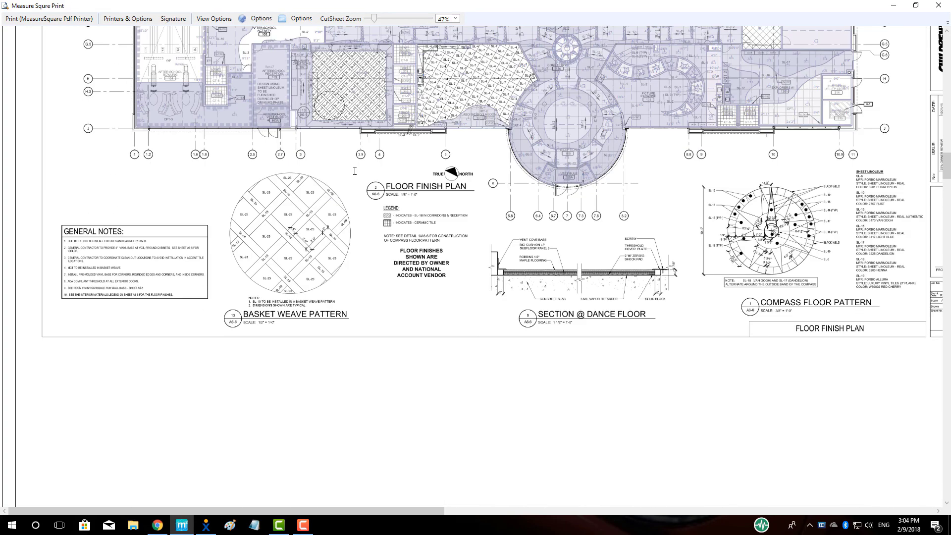
{"action": "scroll", "coordinate": [356, 170], "scroll_direction": "down", "scroll_amount": 10}
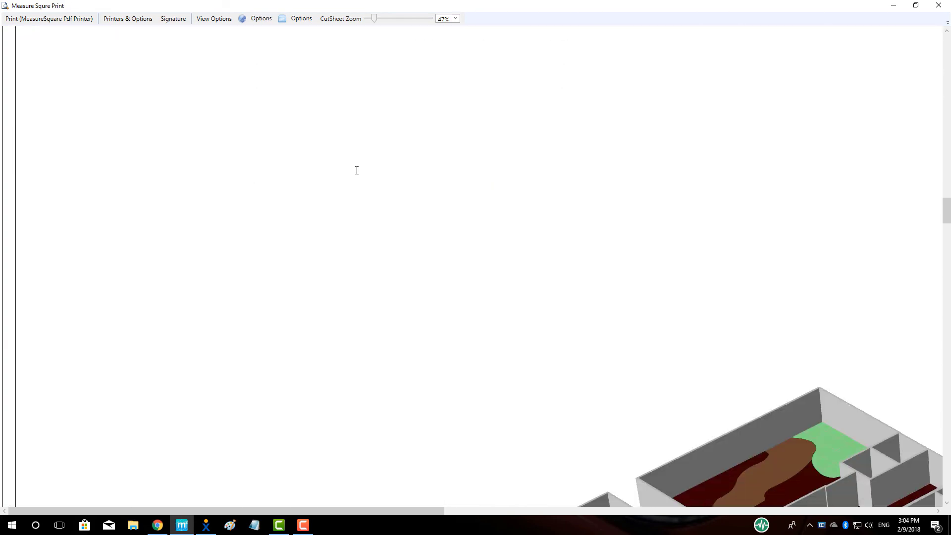
{"action": "scroll", "coordinate": [357, 170], "scroll_direction": "down", "scroll_amount": 10}
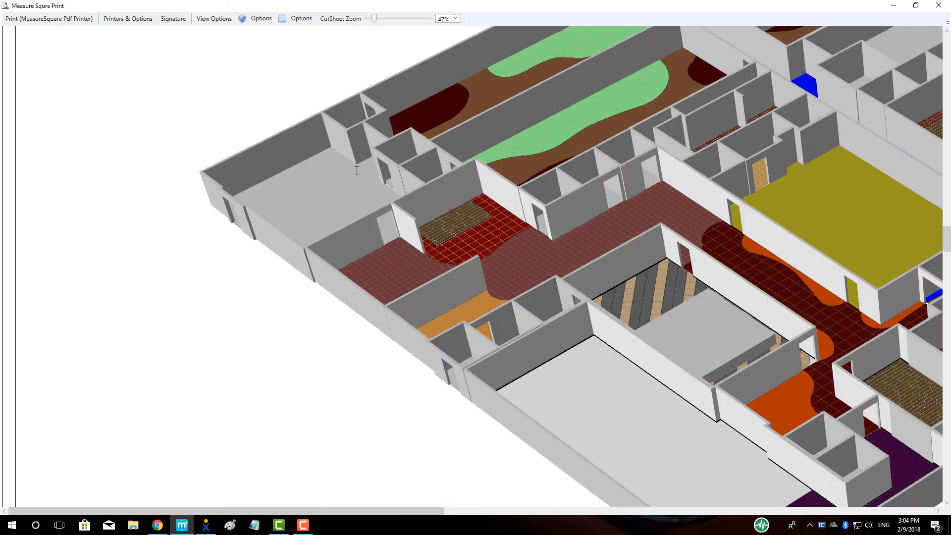
{"action": "scroll", "coordinate": [356, 170], "scroll_direction": "down", "scroll_amount": 6}
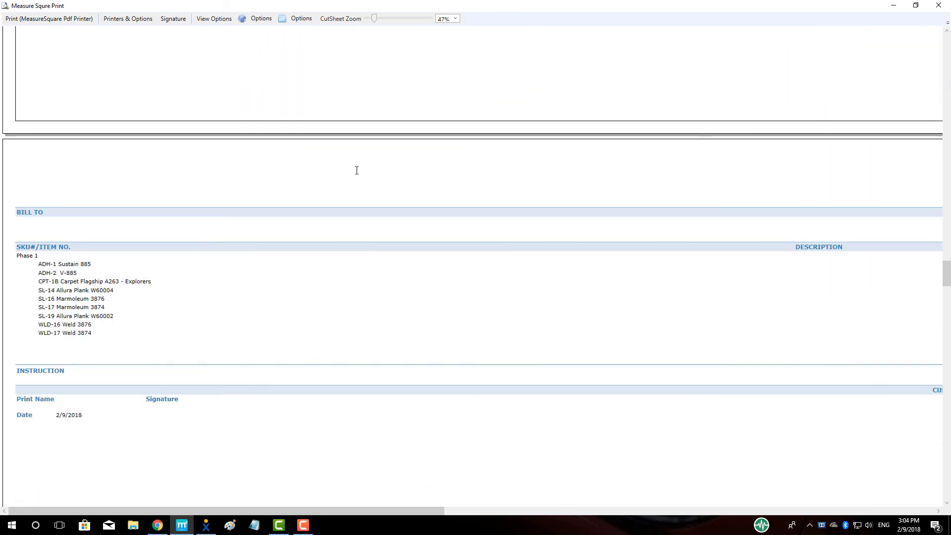